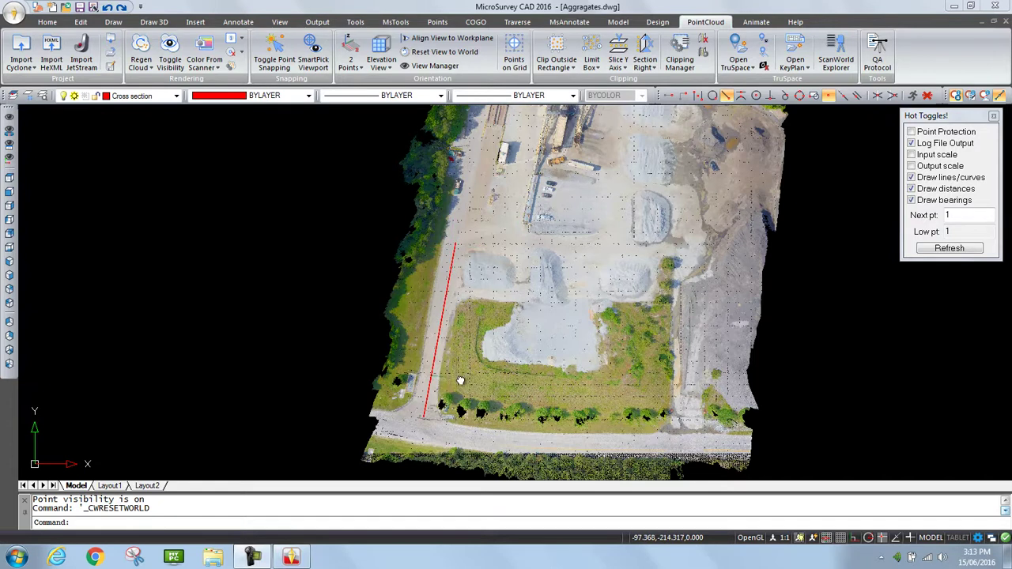
Step: Zoom in on the road strip around the lower end of the red centerline
scroll(468, 340, "down", 1)
scroll(448, 362, "up", 1)
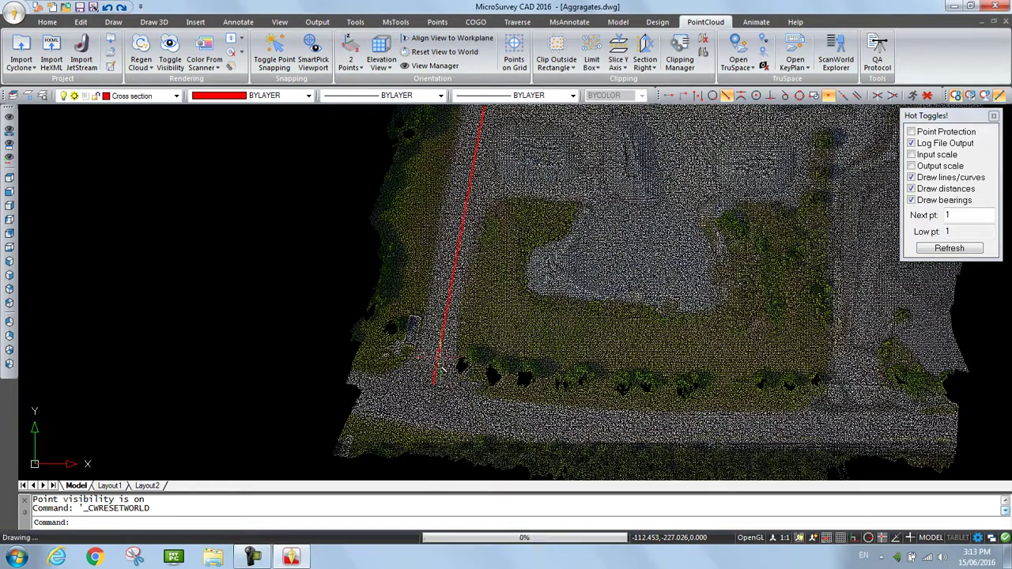
scroll(433, 378, "up", 1)
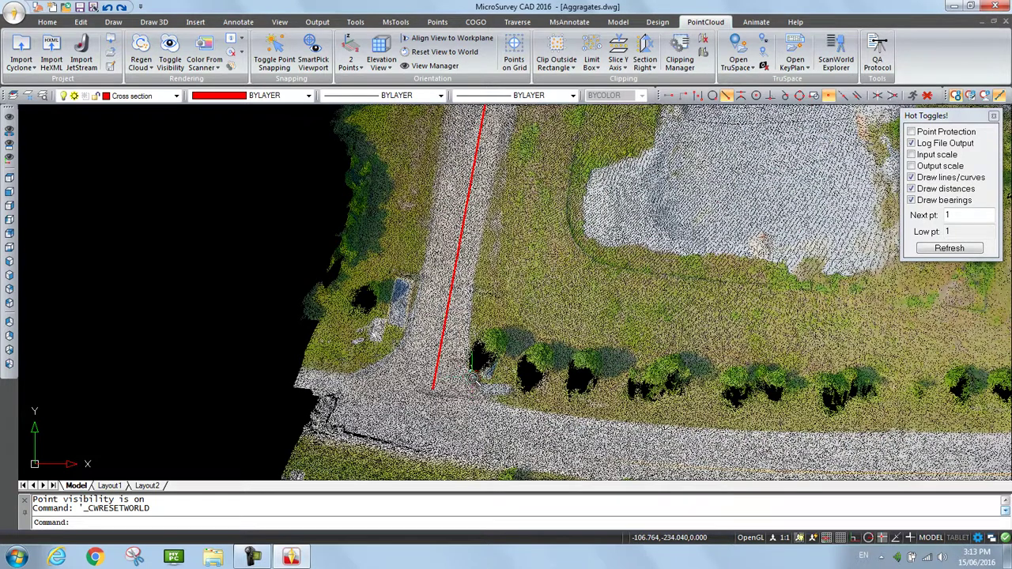
Step: Offset the red centerline 5 units to both the right and left sides
left_click(221, 524)
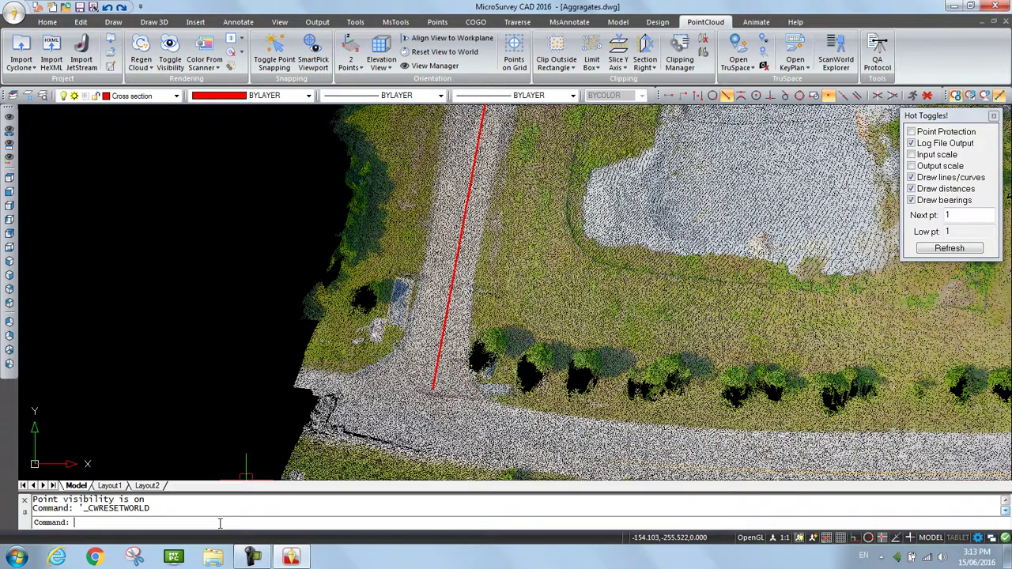
type("off")
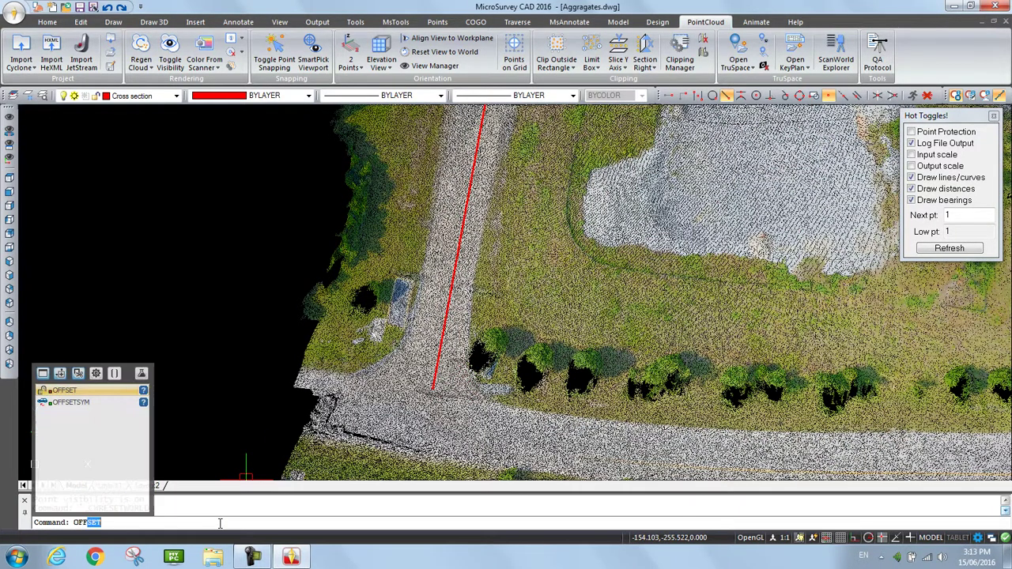
key("Return")
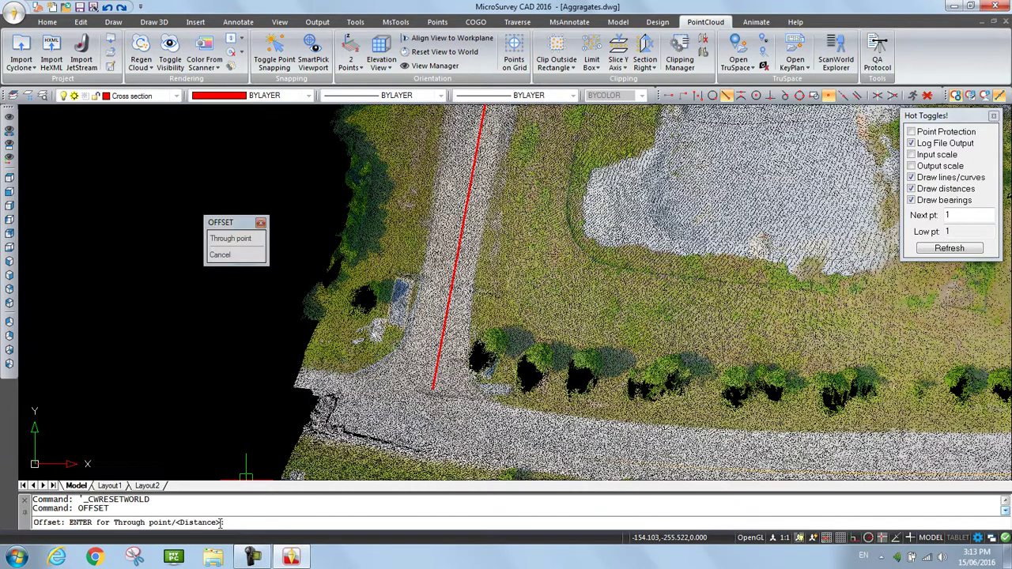
type("5")
key("Return")
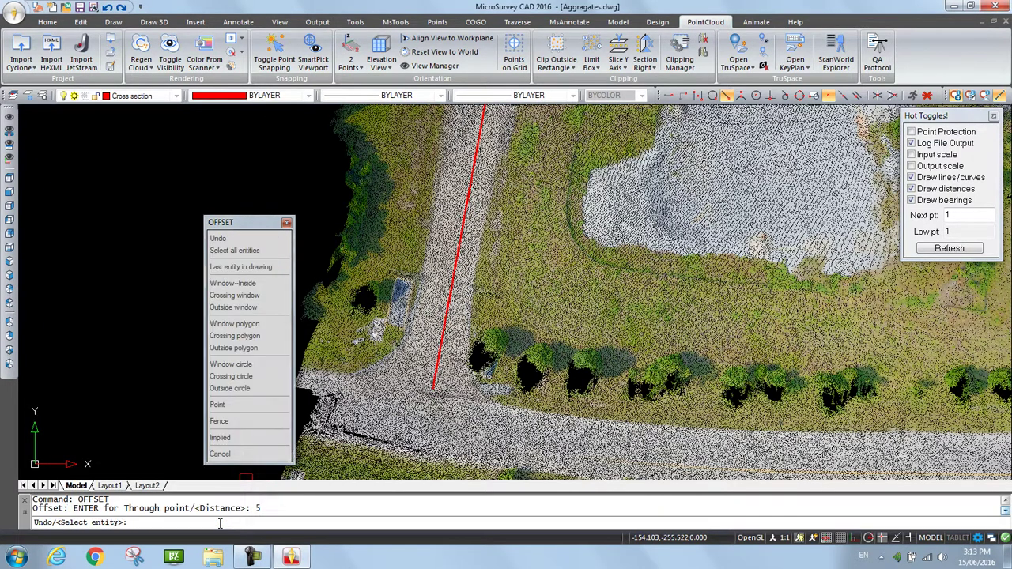
left_click(442, 342)
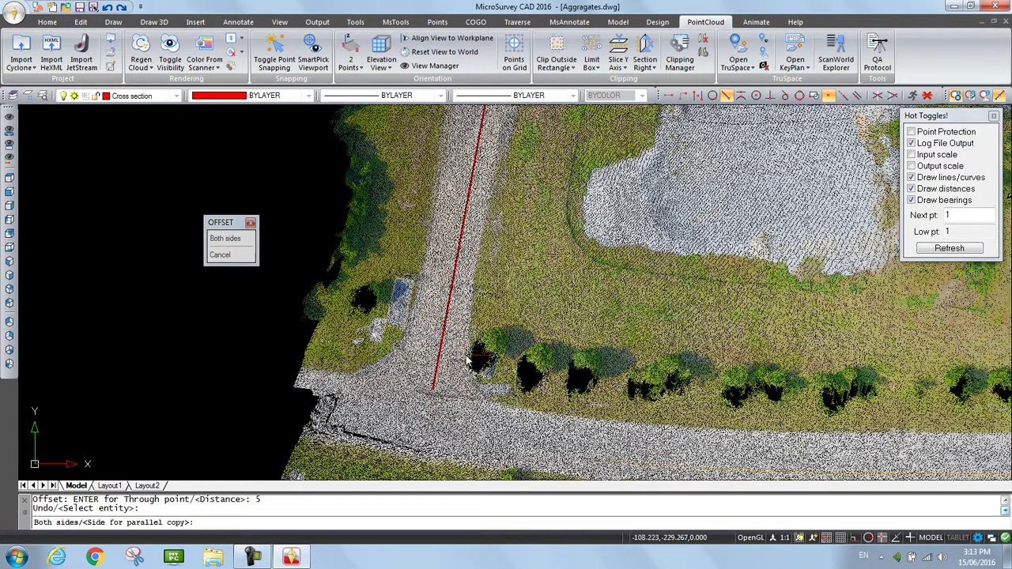
left_click(467, 347)
left_click(440, 349)
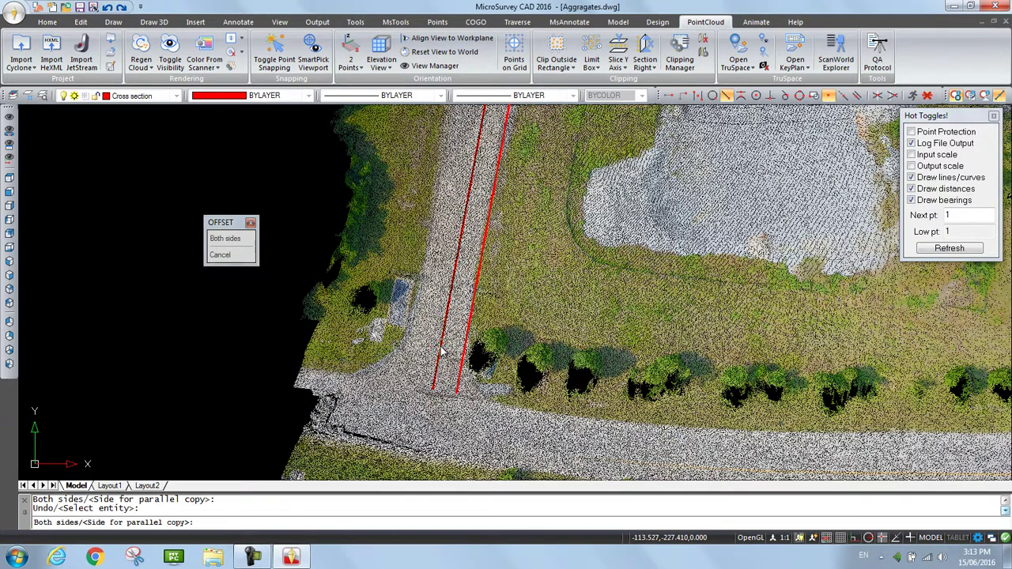
left_click(272, 331)
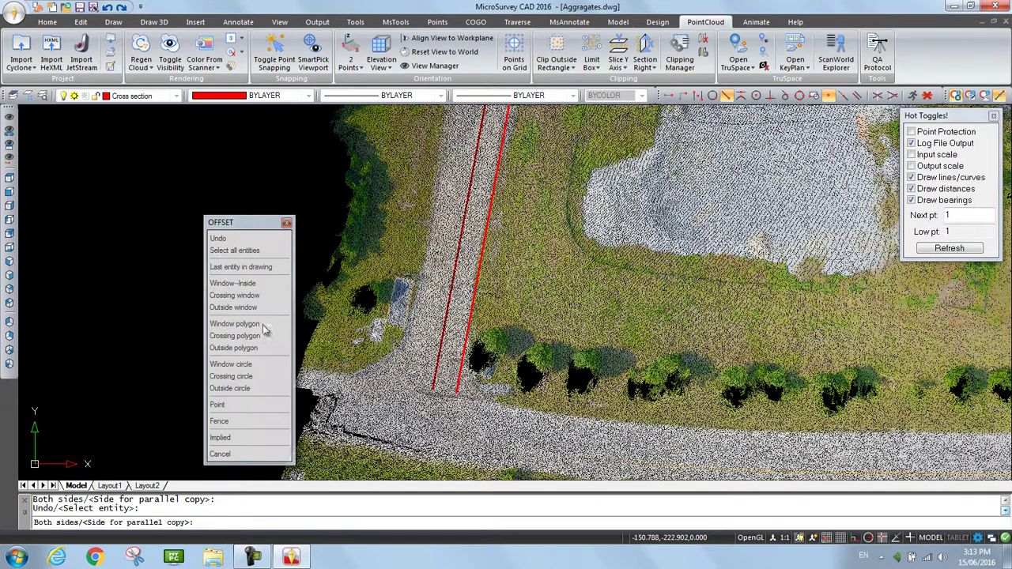
key("Escape")
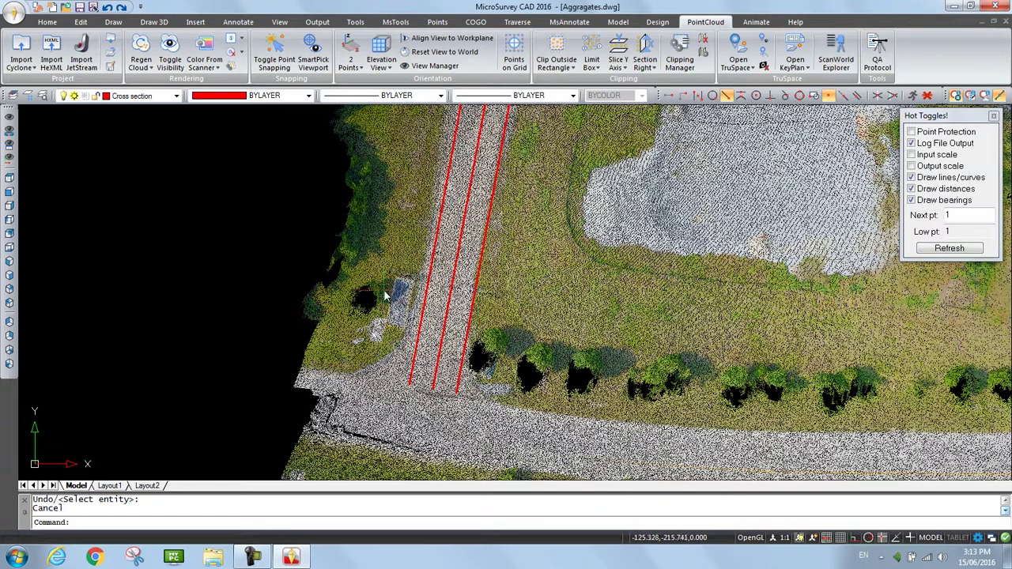
Step: Define a 2 Points workplane from the centerline's lower endpoint toward its upper endpoint, then refresh point-cloud visibility
middle_click_drag(390, 289, 343, 348)
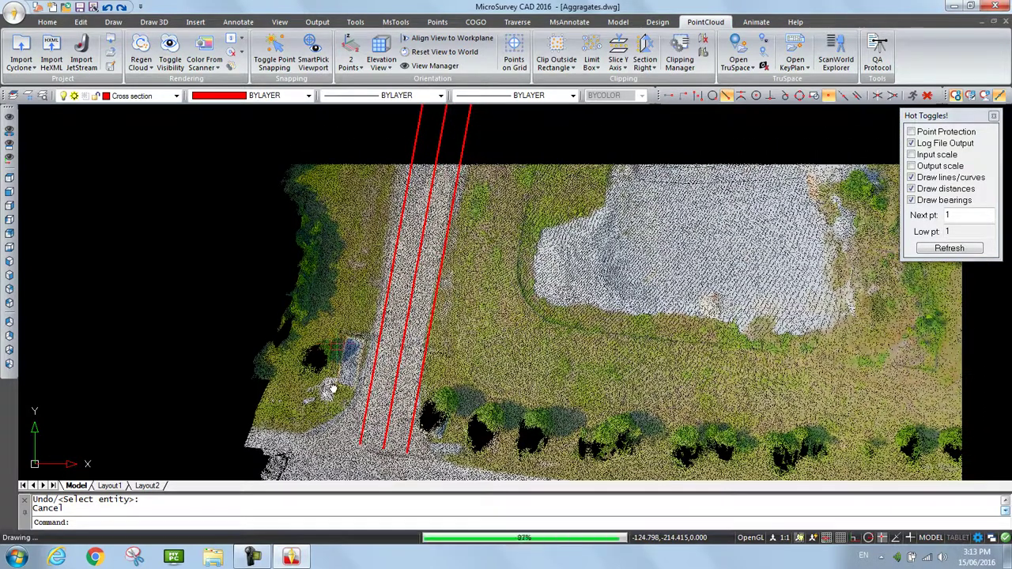
scroll(332, 387, "down", 2)
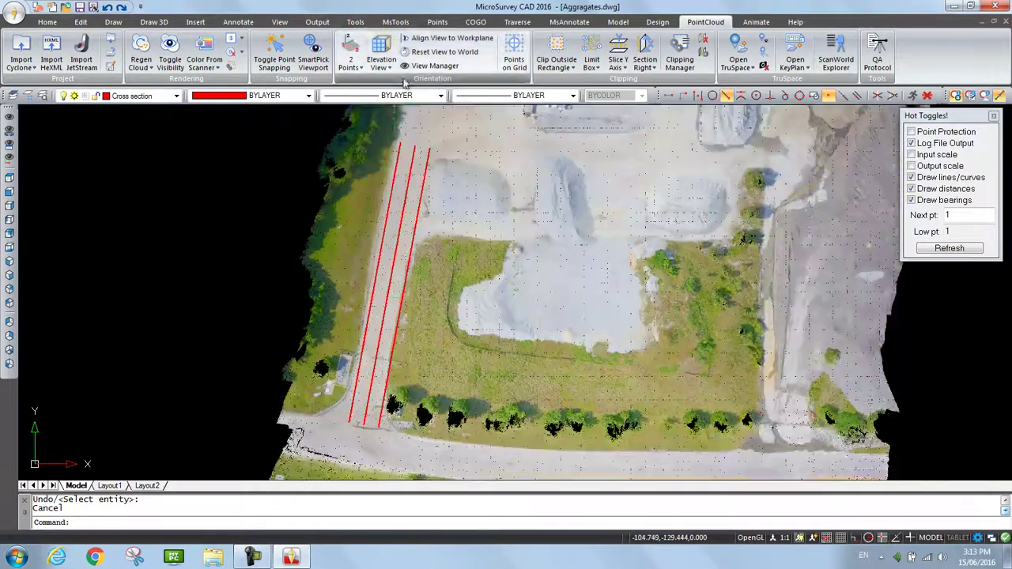
left_click(355, 50)
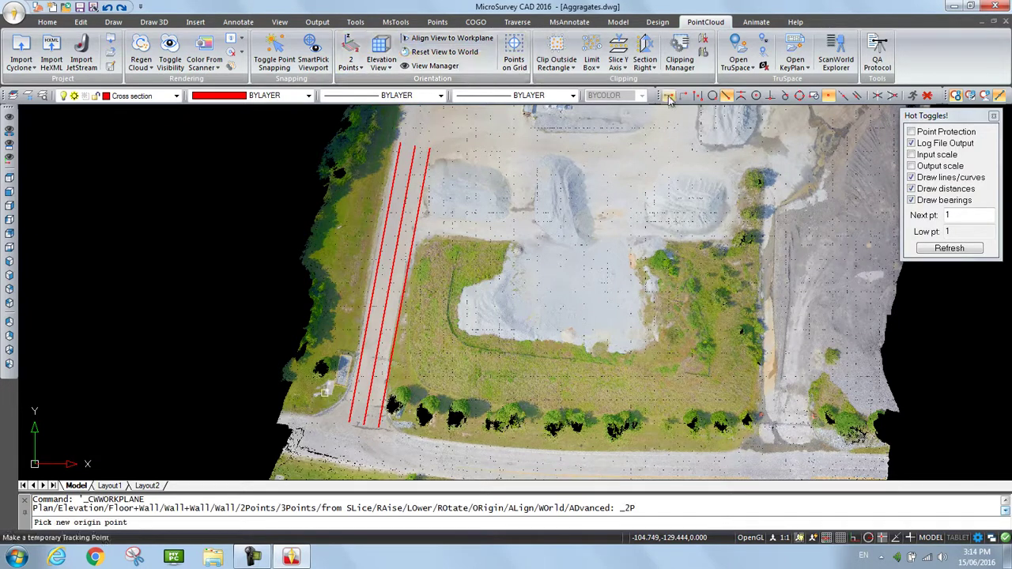
left_click(727, 96)
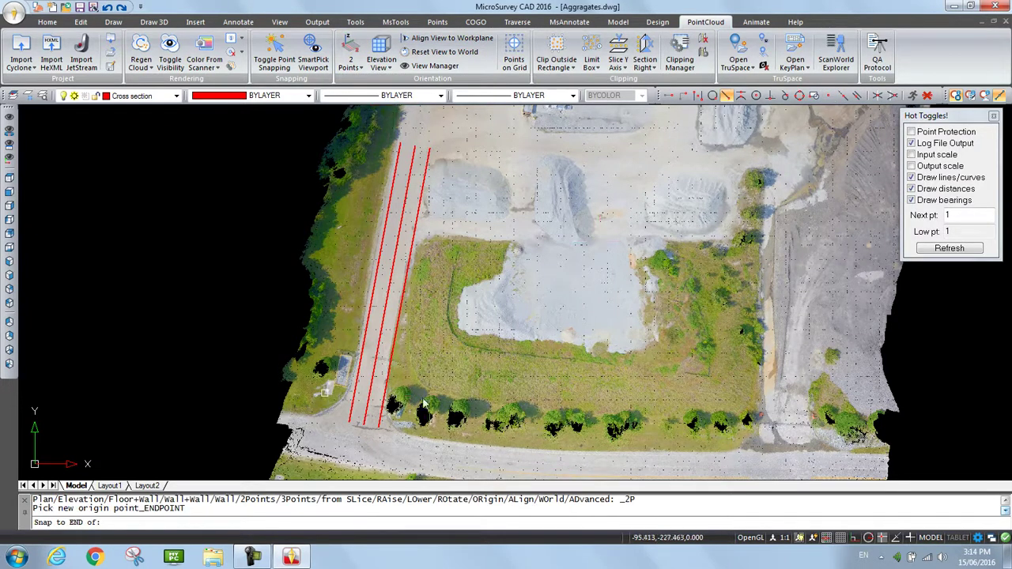
left_click(363, 422)
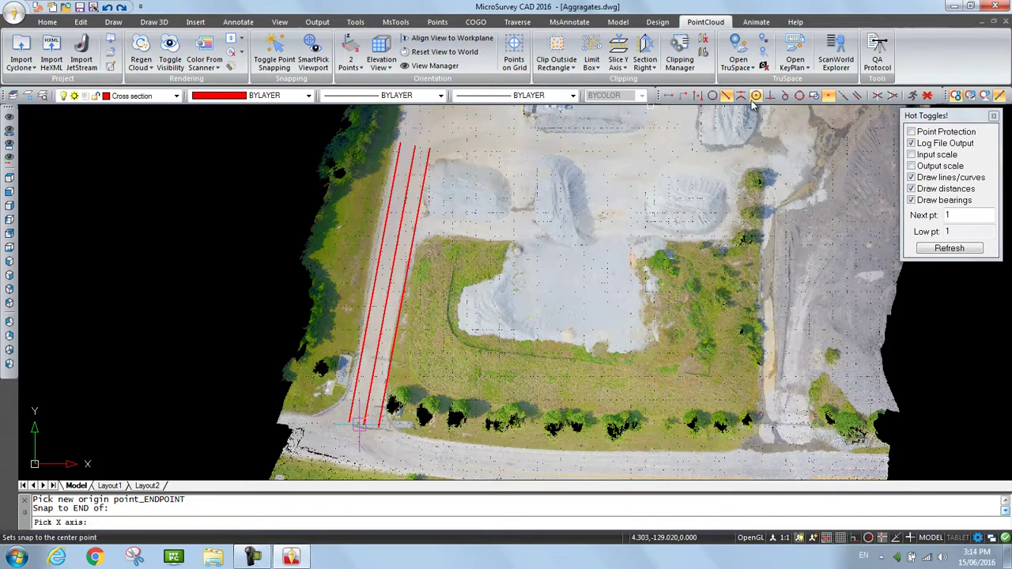
left_click(727, 95)
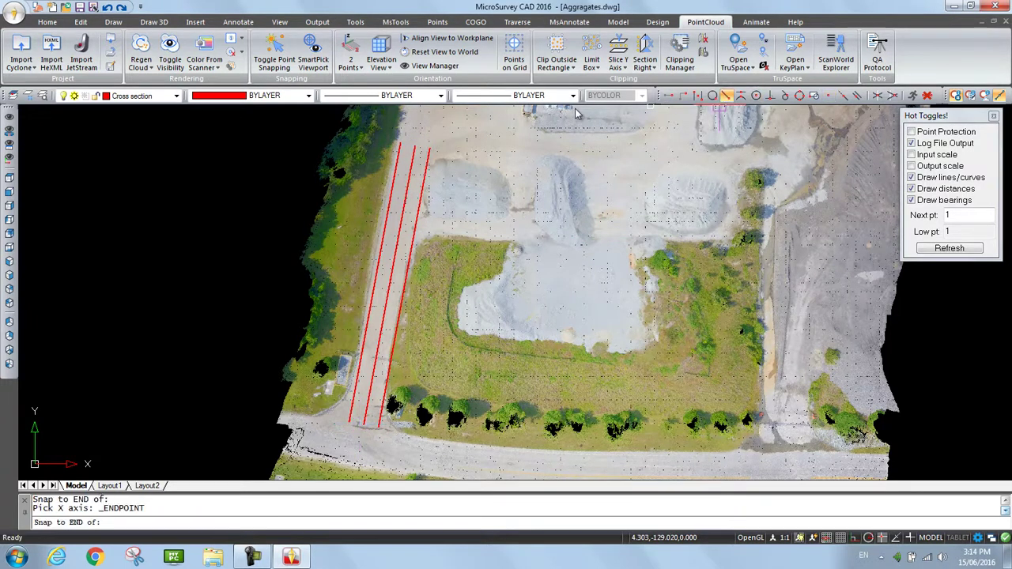
left_click(412, 167)
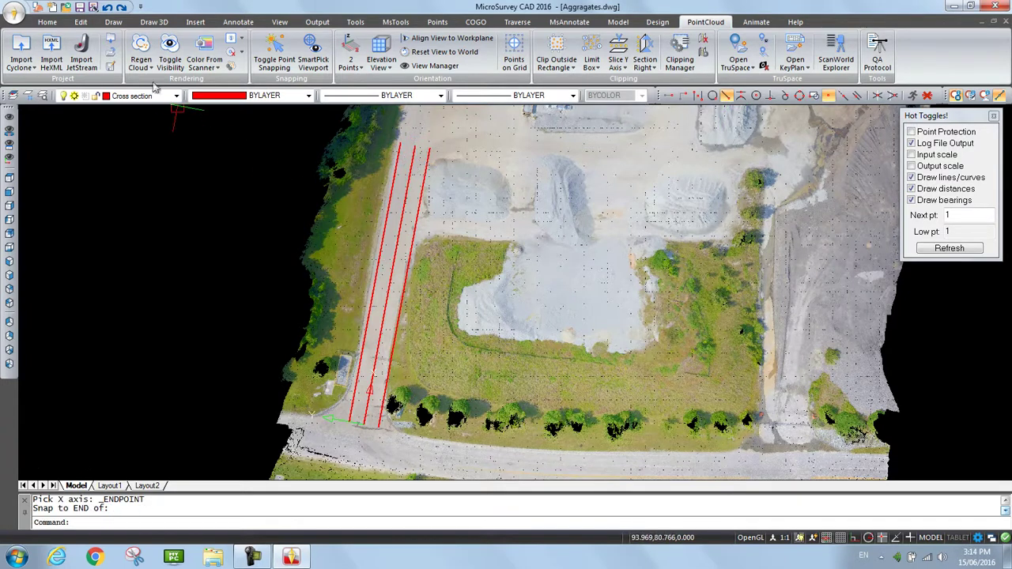
left_click(171, 49)
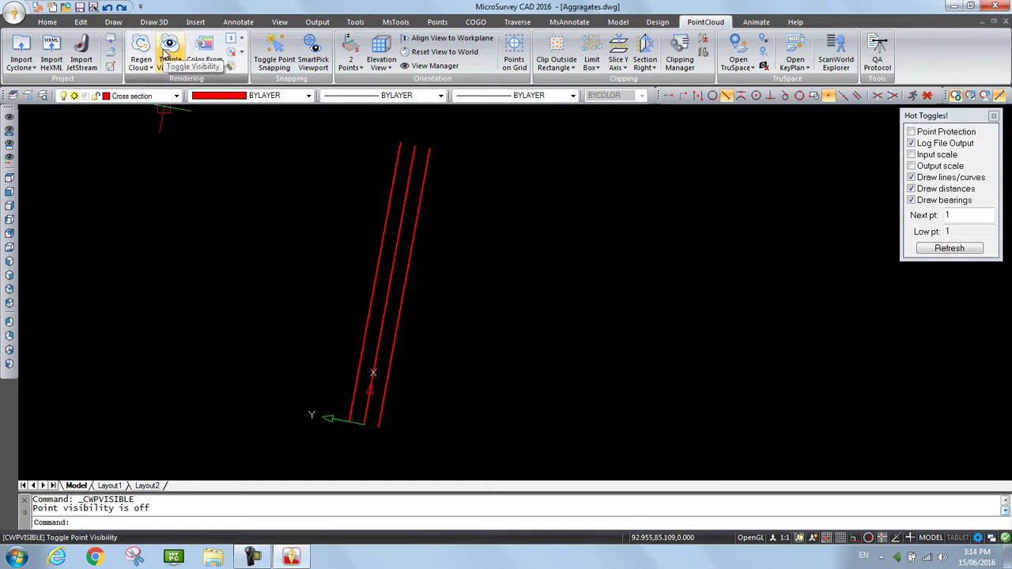
left_click(168, 51)
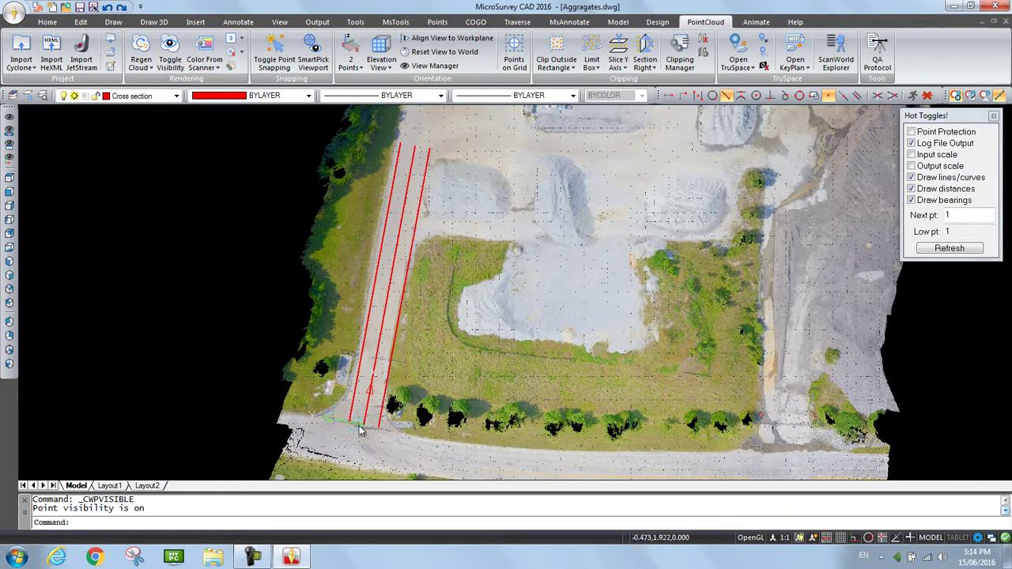
Step: Slice the cloud along the Y axis, with clip planes at the right and left offset lines' endpoints
left_click(625, 68)
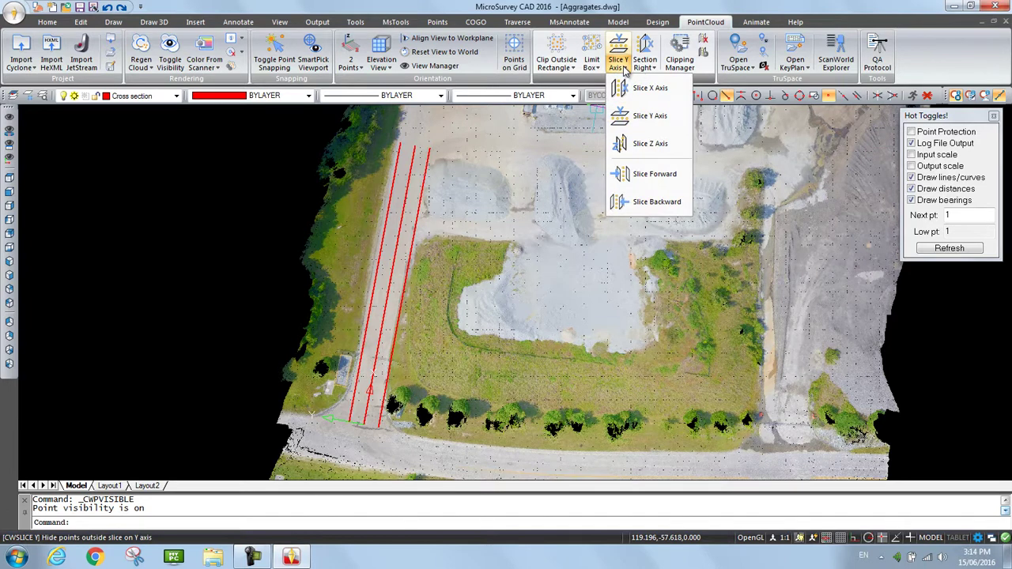
left_click(635, 117)
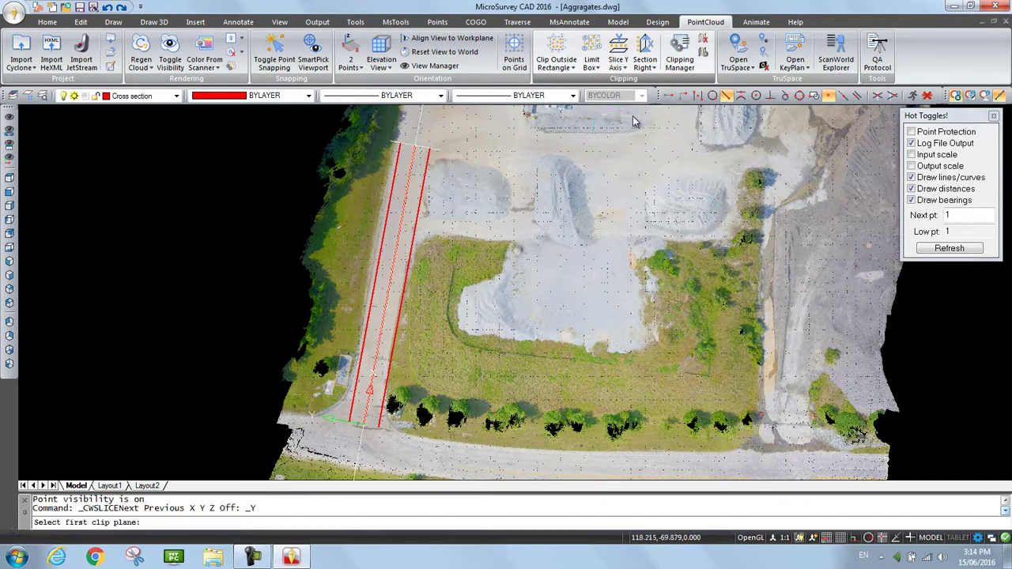
left_click(726, 95)
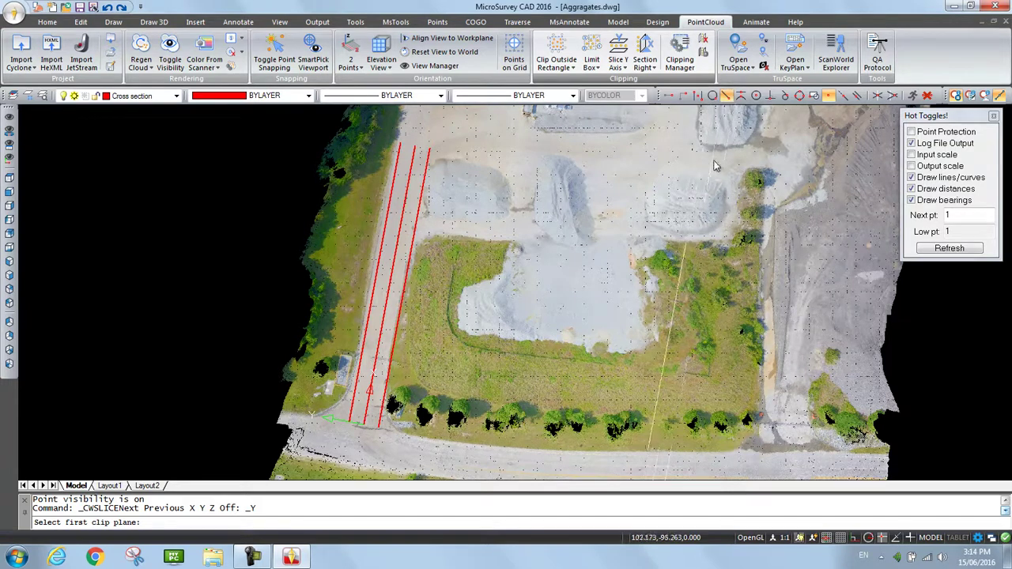
left_click(726, 98)
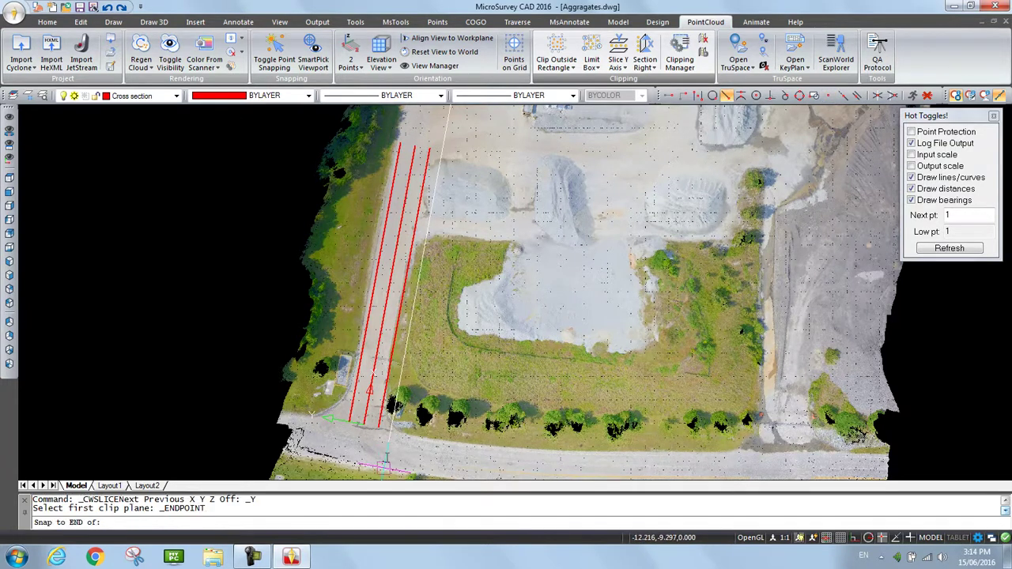
left_click(378, 428)
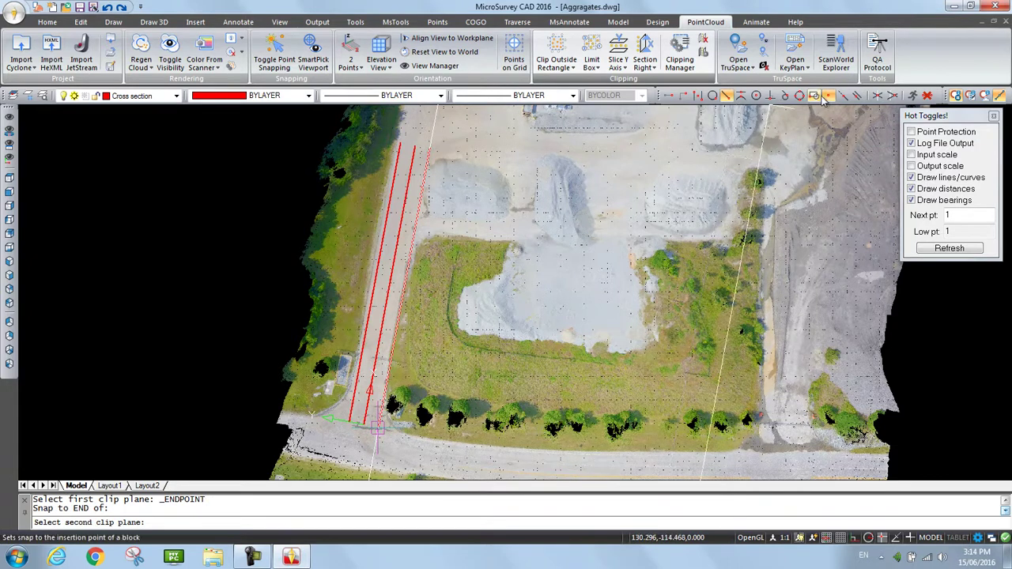
left_click(726, 96)
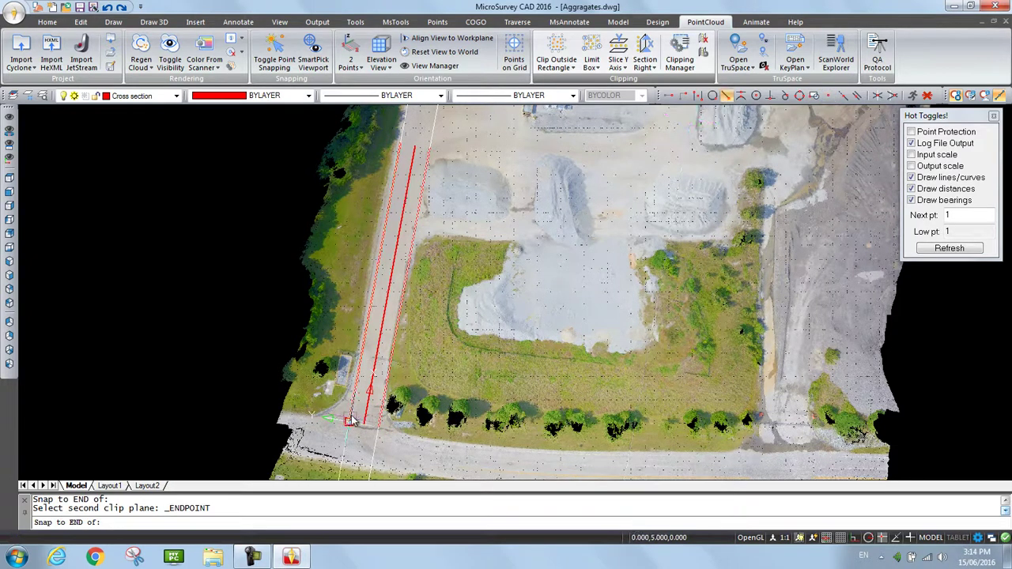
left_click(354, 419)
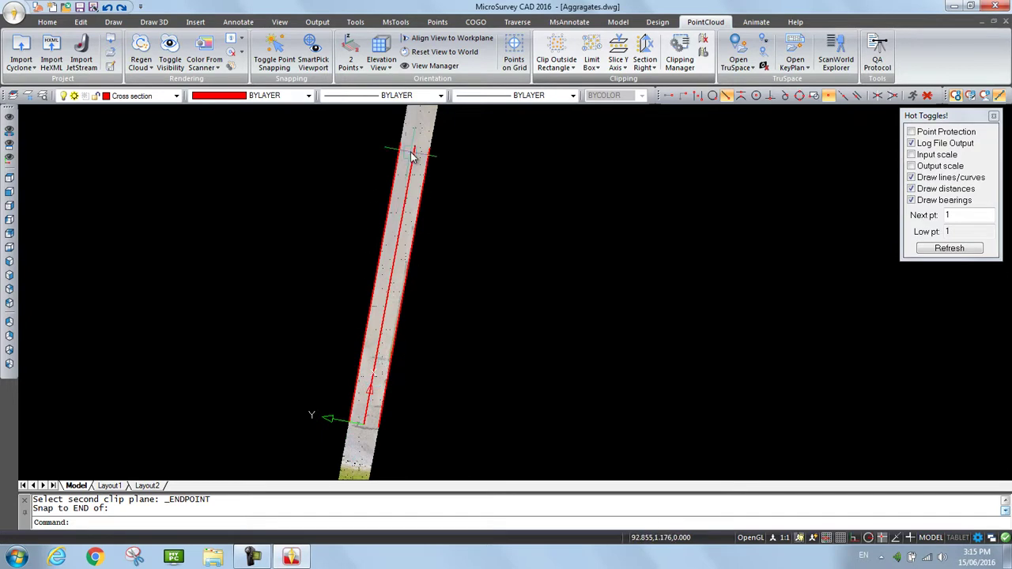
Step: Set the workplane on the slice and show it in Elevation View aligned to that workplane
left_click(363, 69)
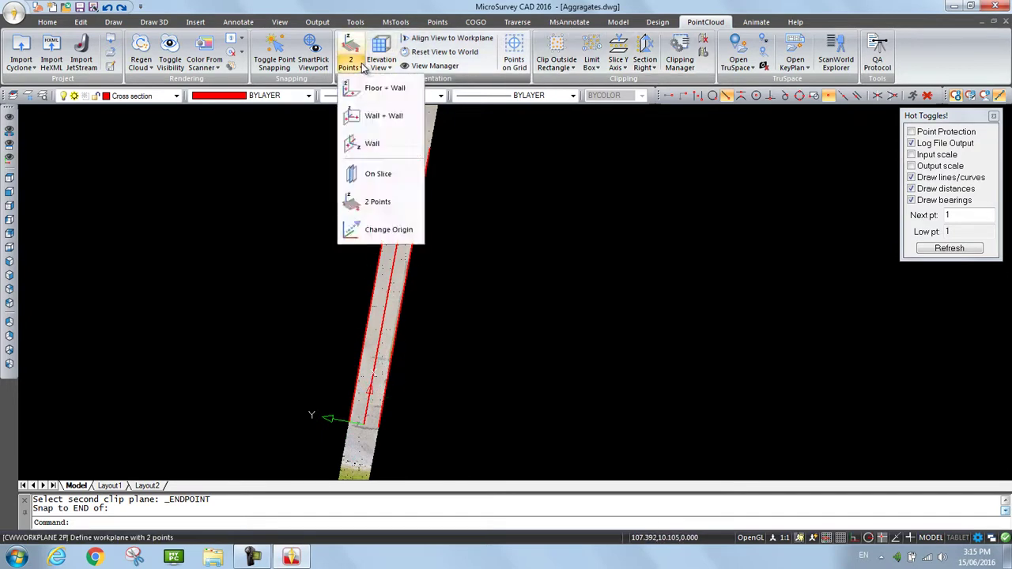
left_click(369, 175)
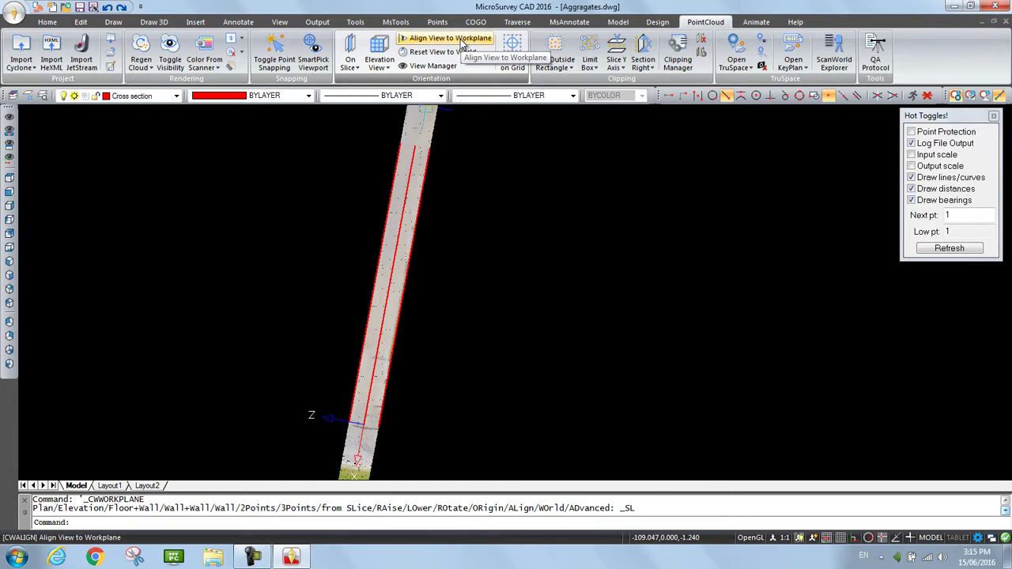
left_click(378, 63)
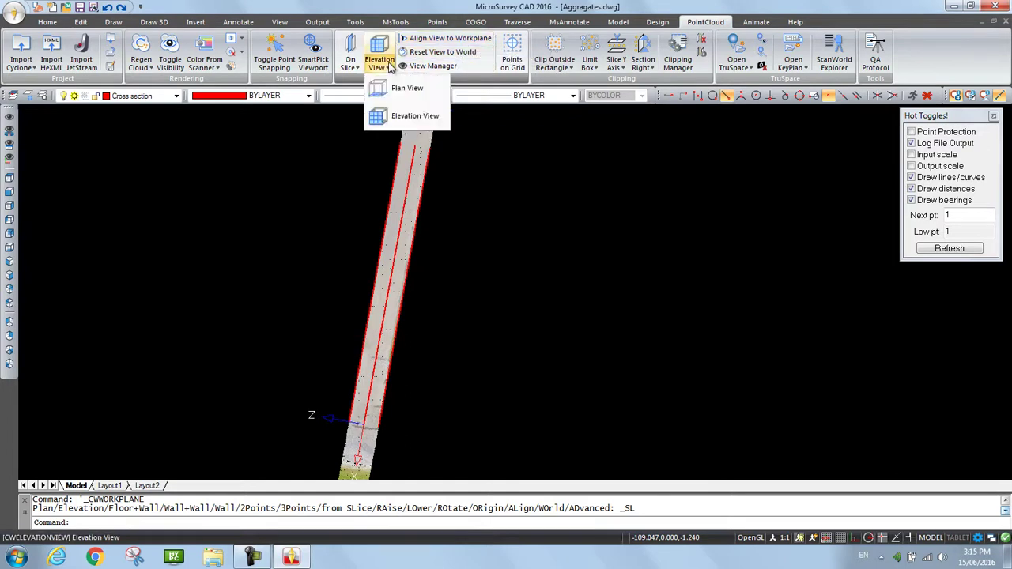
left_click(405, 116)
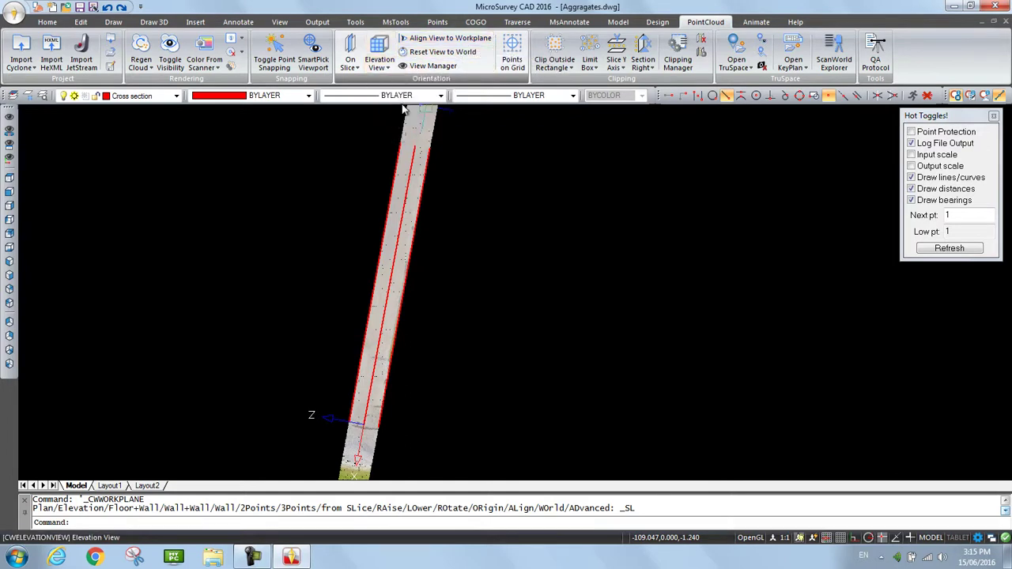
left_click(440, 44)
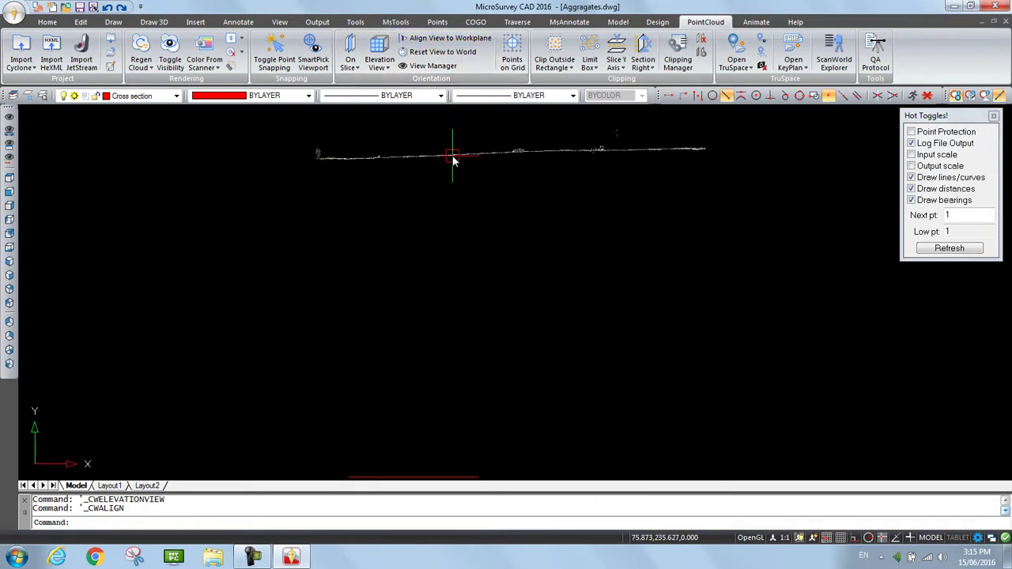
Step: Turn on Nearest snapping and bring the slice's left end into view
middle_click_drag(453, 158, 458, 180)
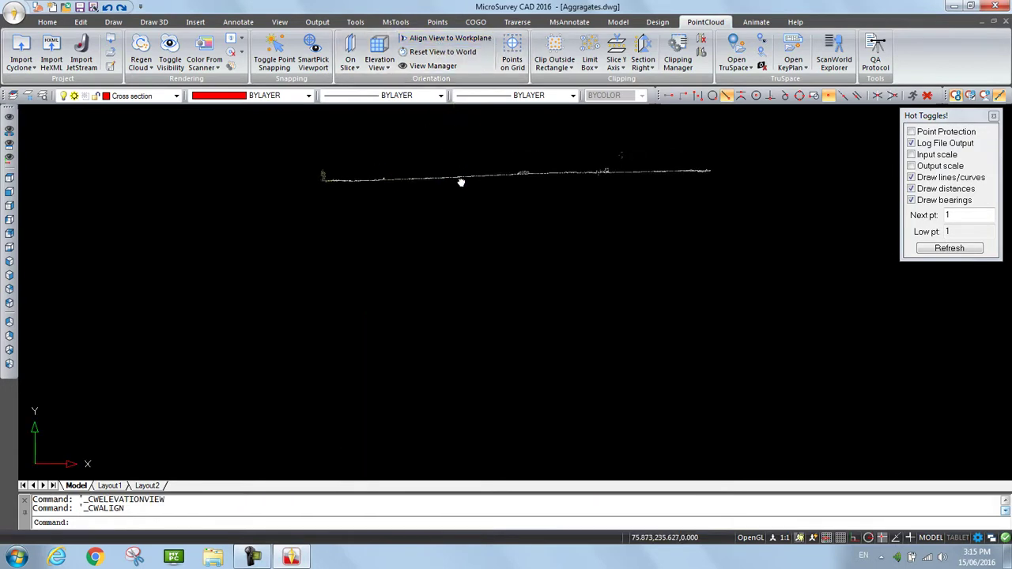
left_click(828, 95)
scroll(319, 194, "up", 3)
middle_click_drag(379, 181, 325, 274)
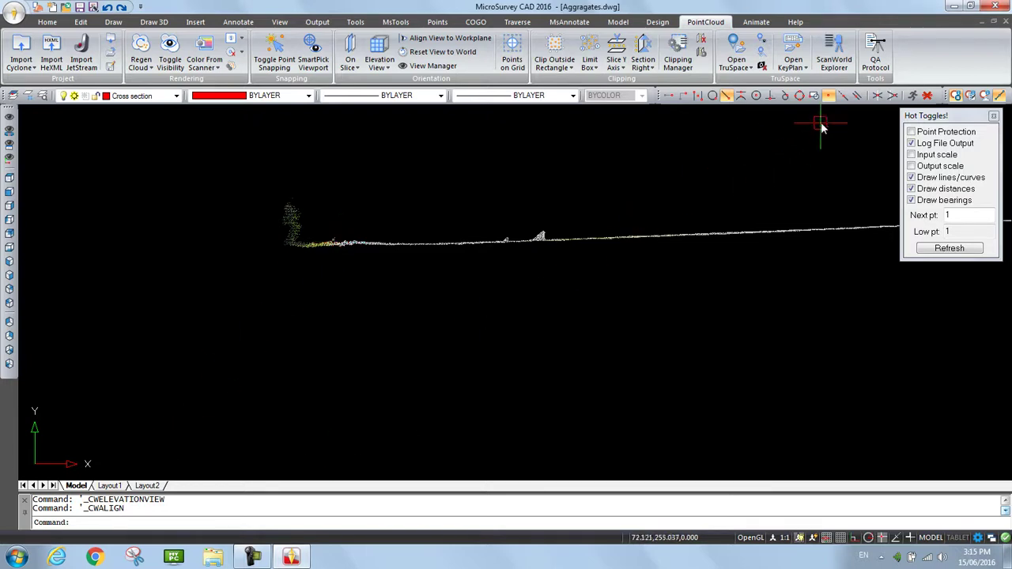
Step: Set OSNAPZ to ON using the osnz command
left_click(121, 525)
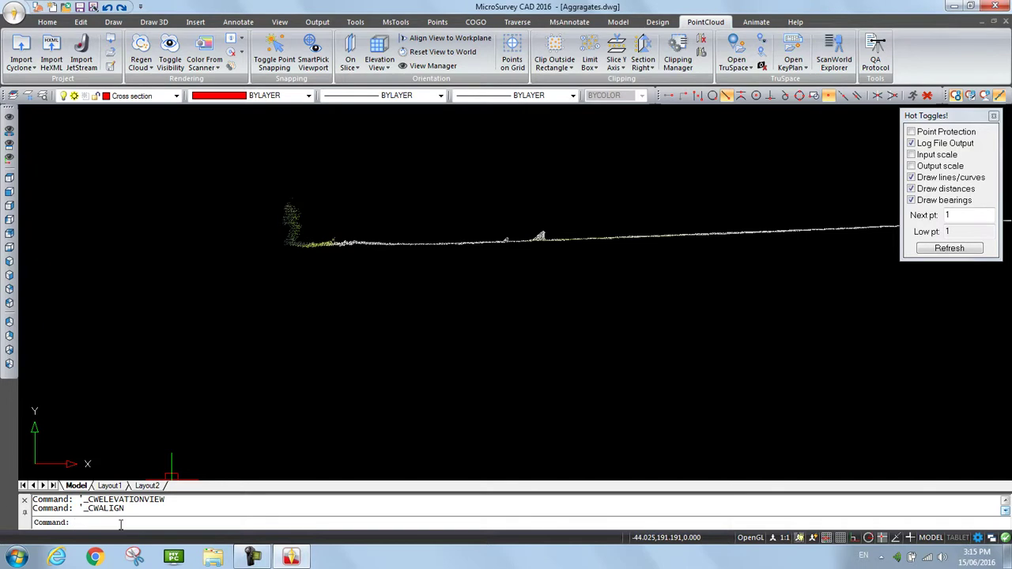
type("osn")
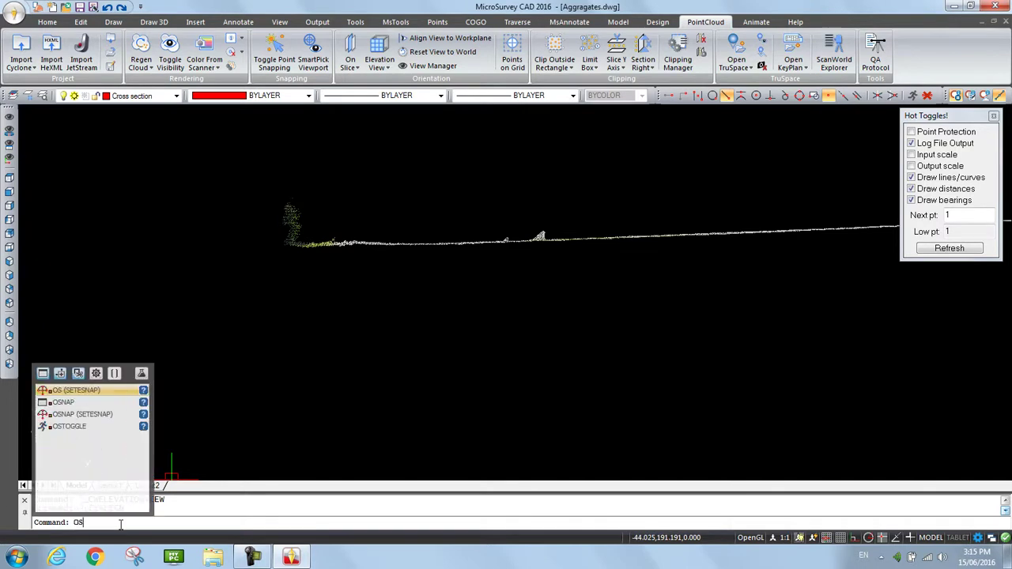
type("z")
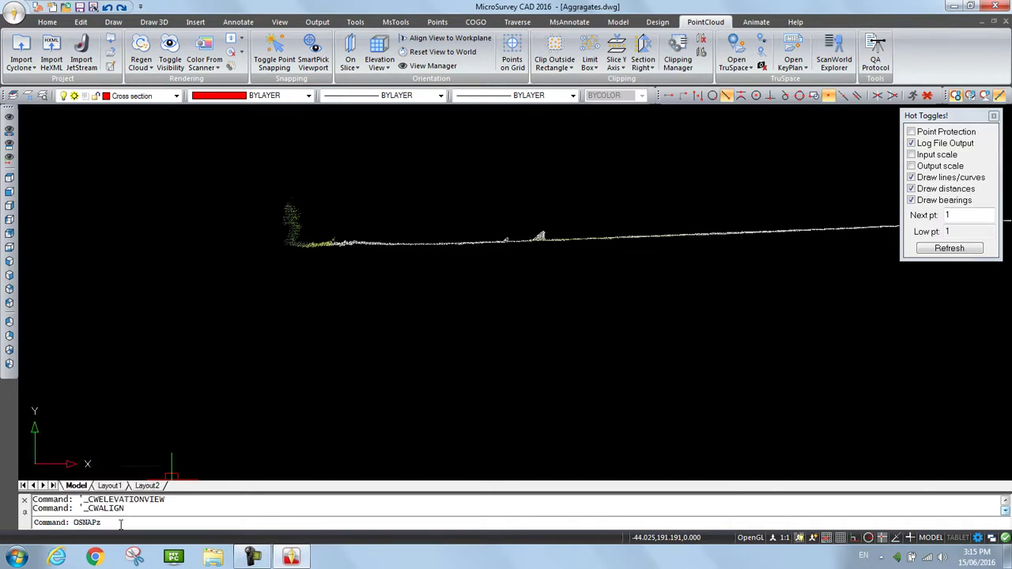
key("Return")
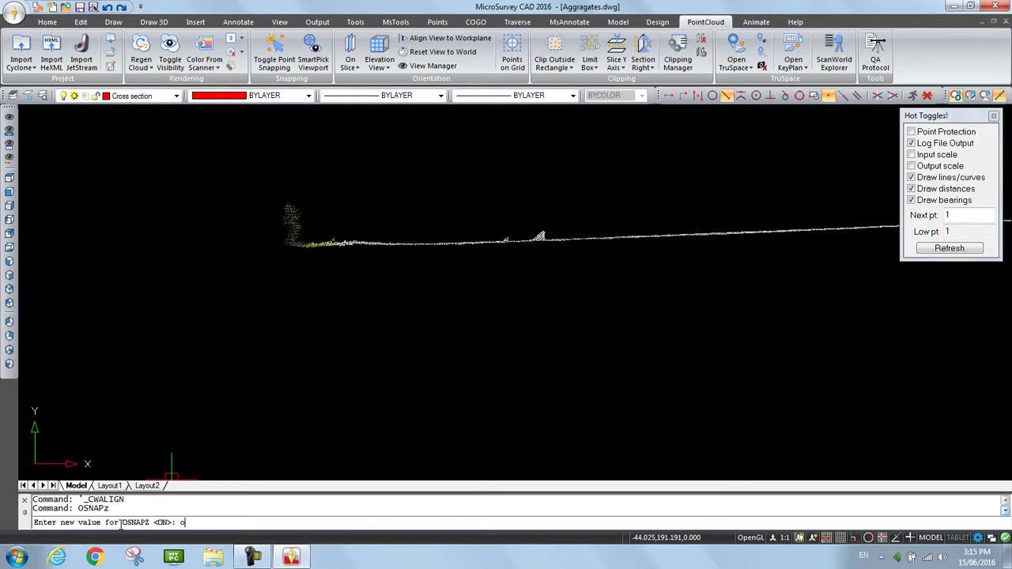
key("Return")
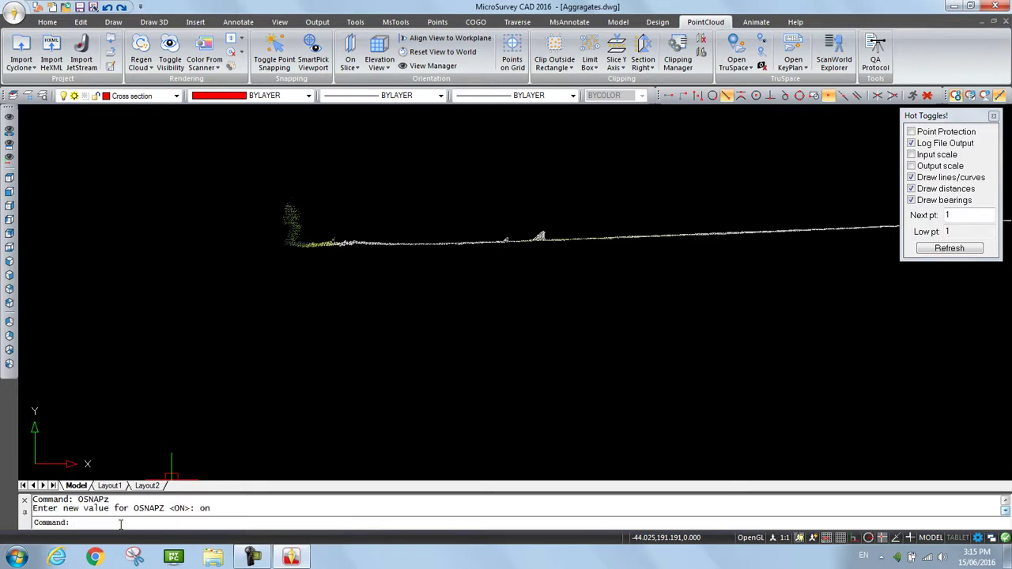
Step: Start a polyline at the slice's left end and place five vertices along the road profile
left_click(113, 22)
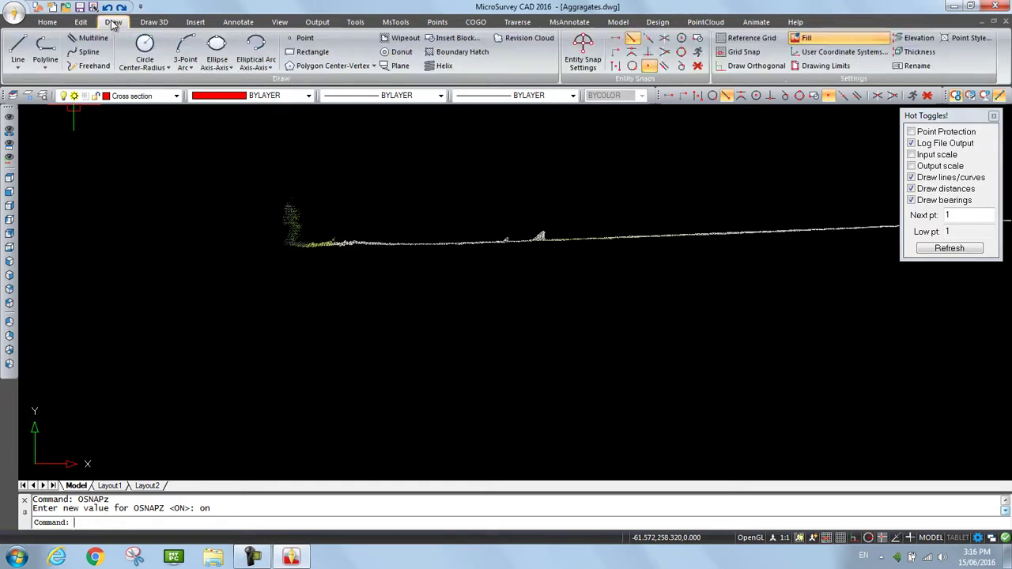
left_click(51, 49)
scroll(289, 249, "up", 3)
left_click(293, 237)
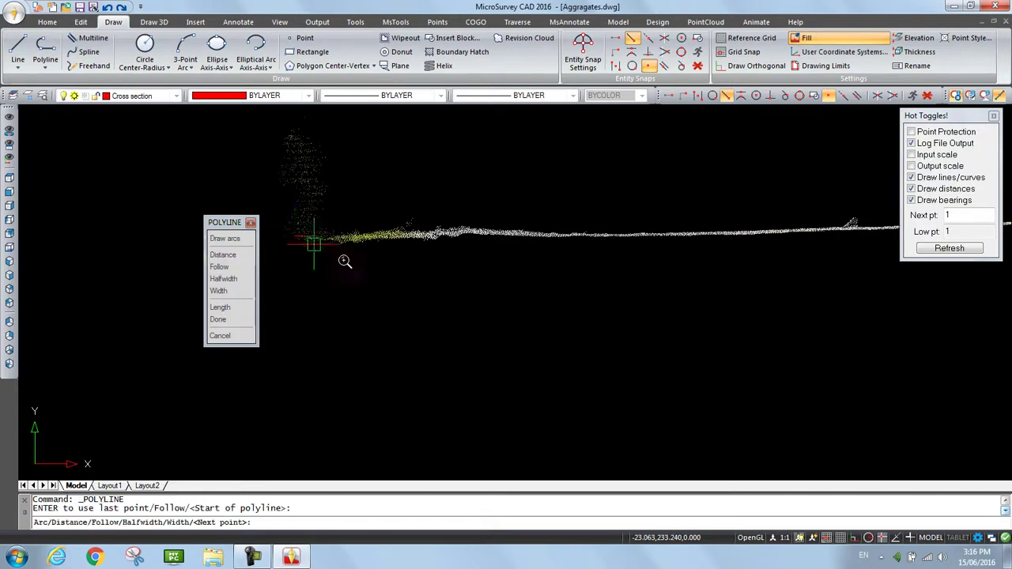
left_click(396, 235)
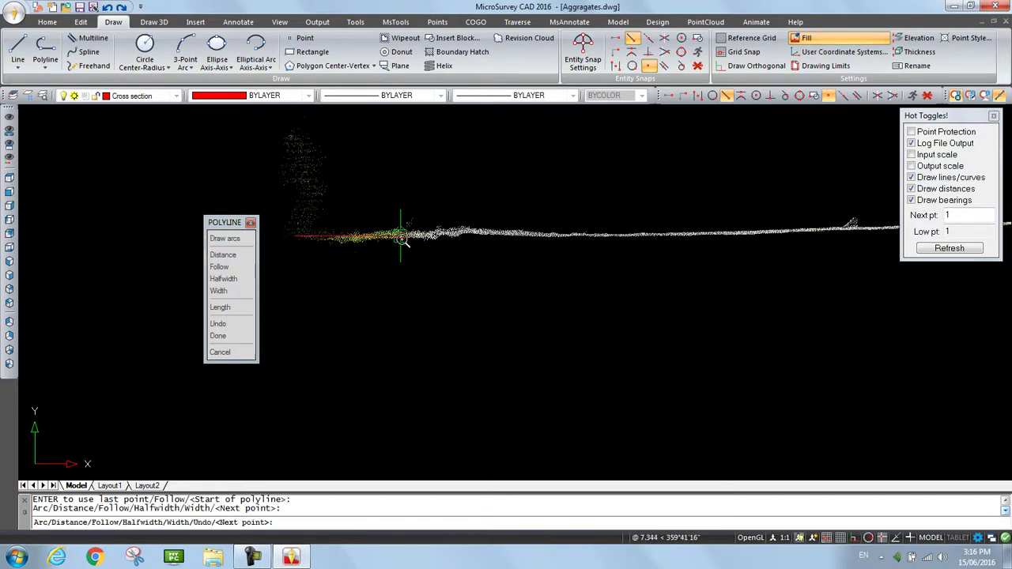
left_click(495, 237)
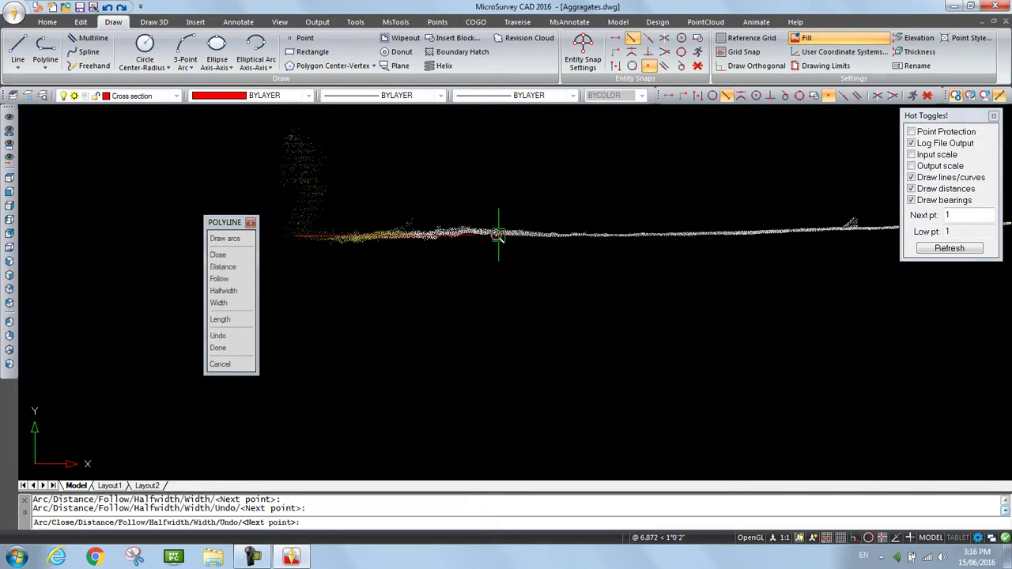
left_click(653, 237)
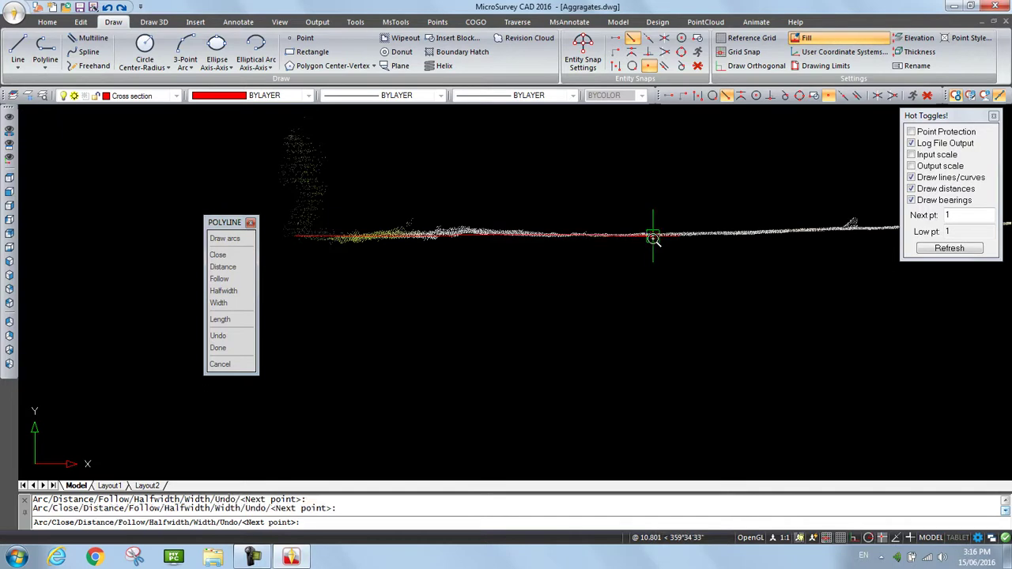
left_click(817, 231)
Step: Continue the polyline rightward along the slice, adding five more profile vertices
middle_click_drag(809, 252, 436, 296)
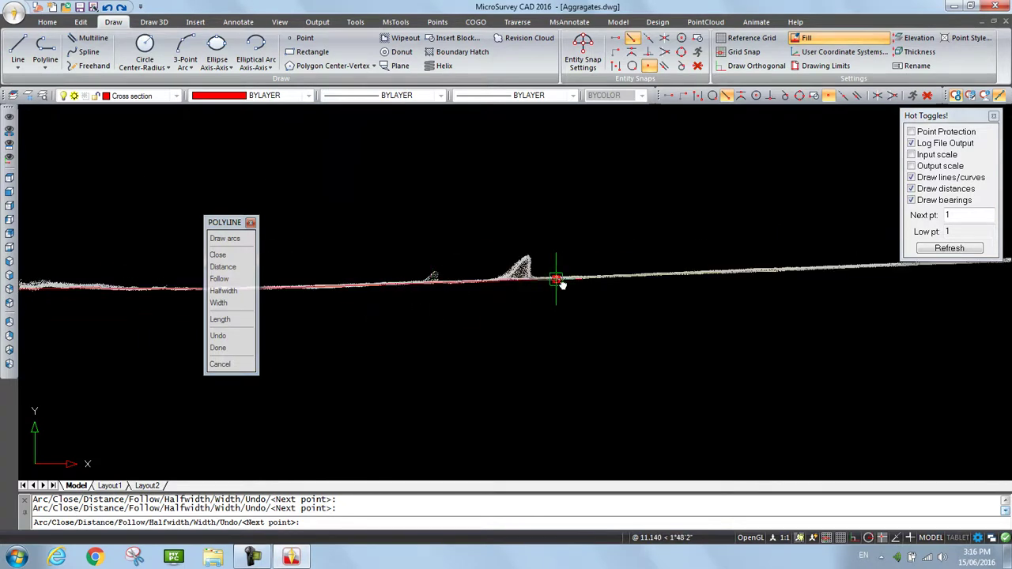
left_click(707, 273)
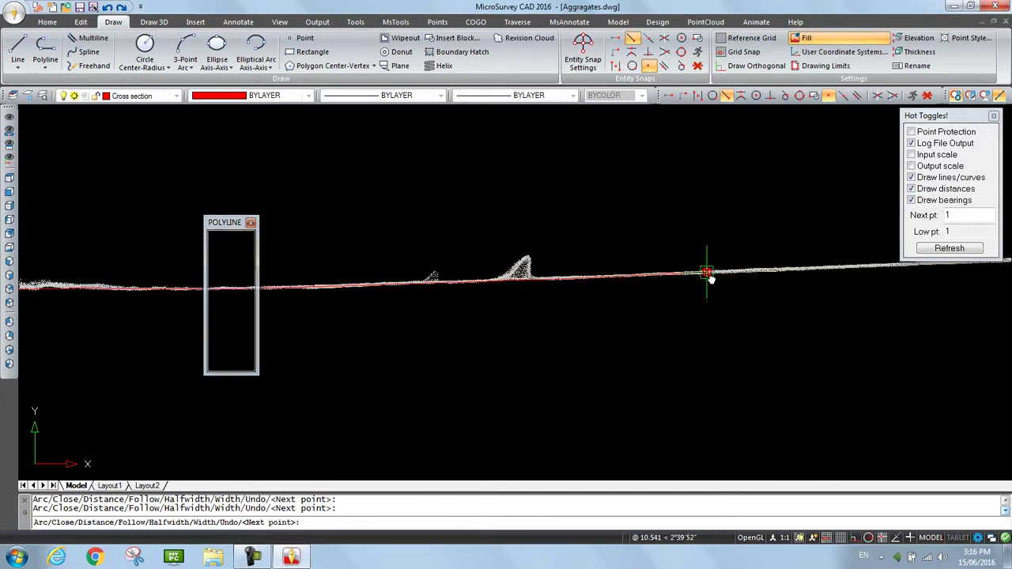
left_click(834, 269)
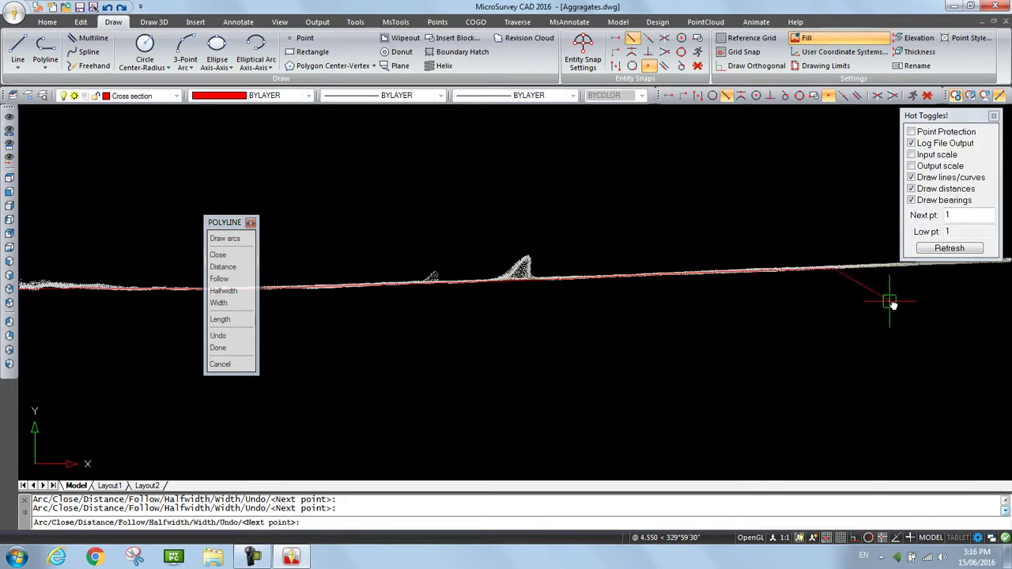
middle_click_drag(891, 305, 547, 355)
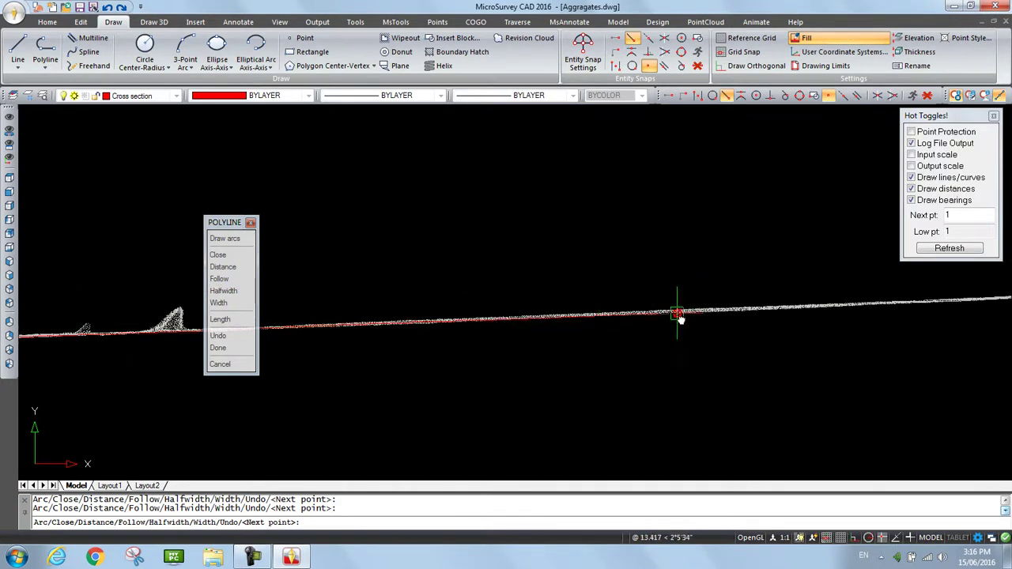
scroll(678, 315, "up", 3)
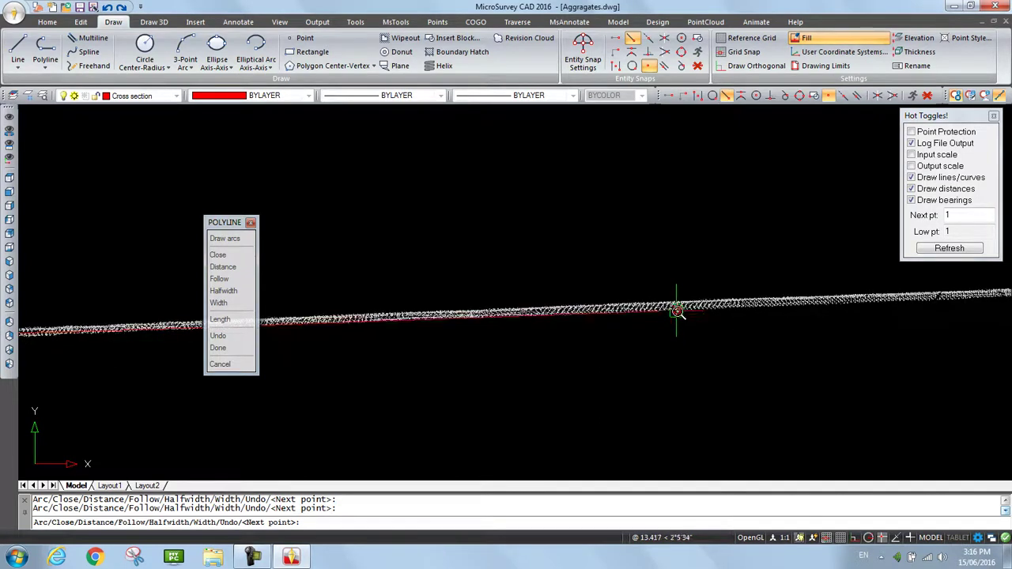
left_click(678, 312)
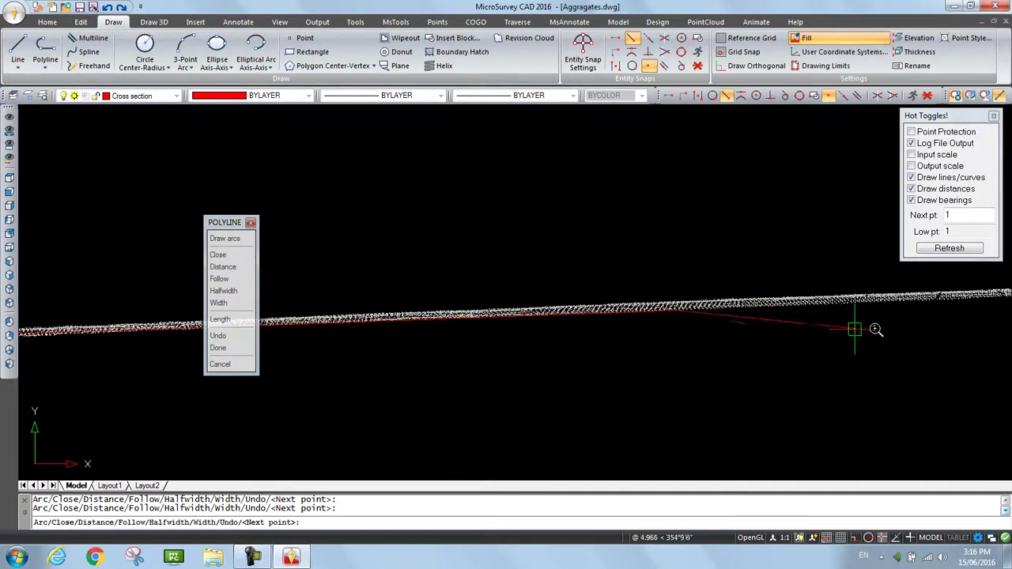
left_click(910, 300)
mouse_move(927, 357)
middle_mouse_down()
mouse_move(628, 398)
mouse_move(408, 398)
middle_mouse_up()
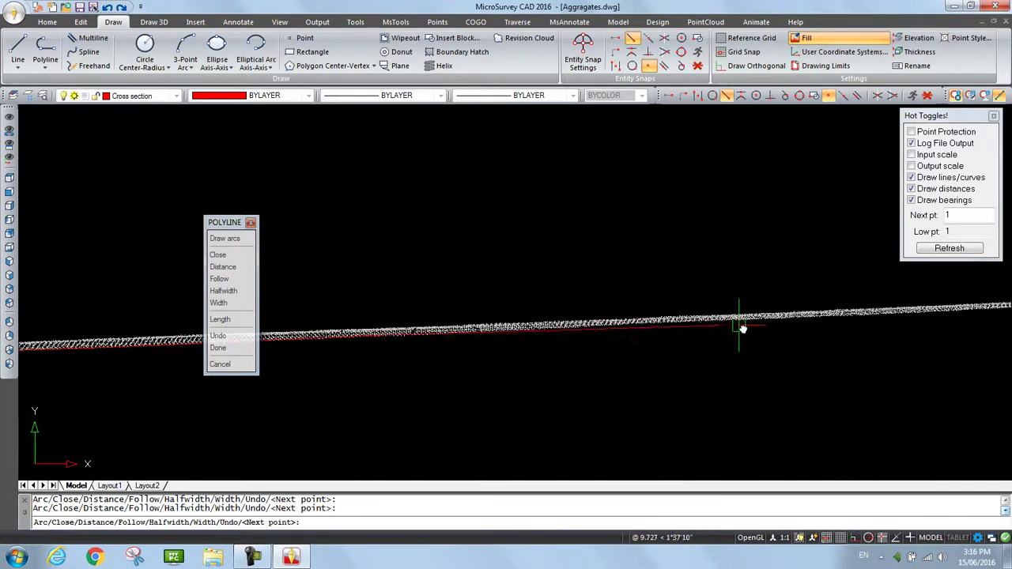
left_click(742, 321)
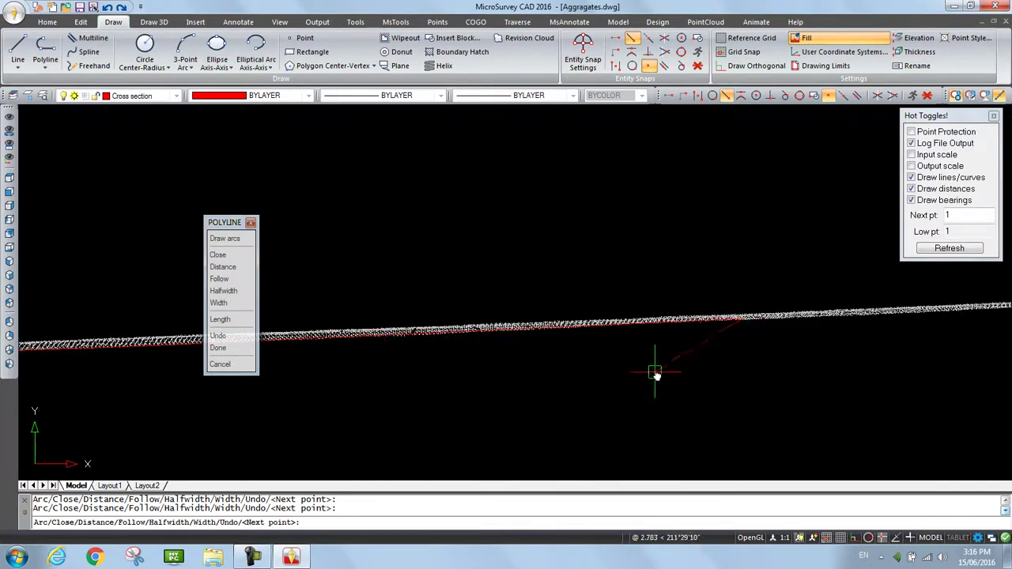
Step: Finish the polyline and orbit to view the road strip in 3D
key("Return")
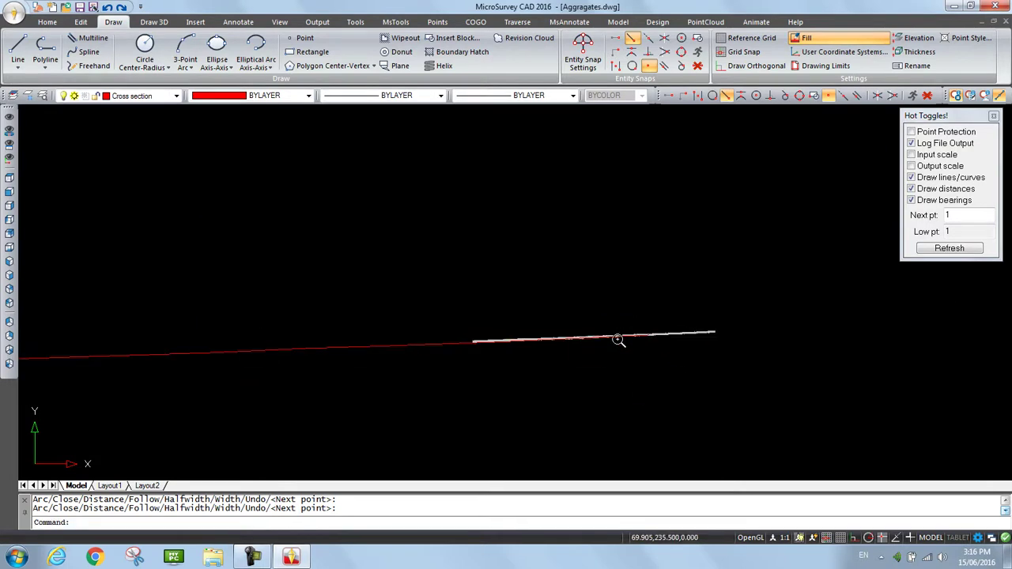
middle_click_drag(480, 363, 583, 413, "shift")
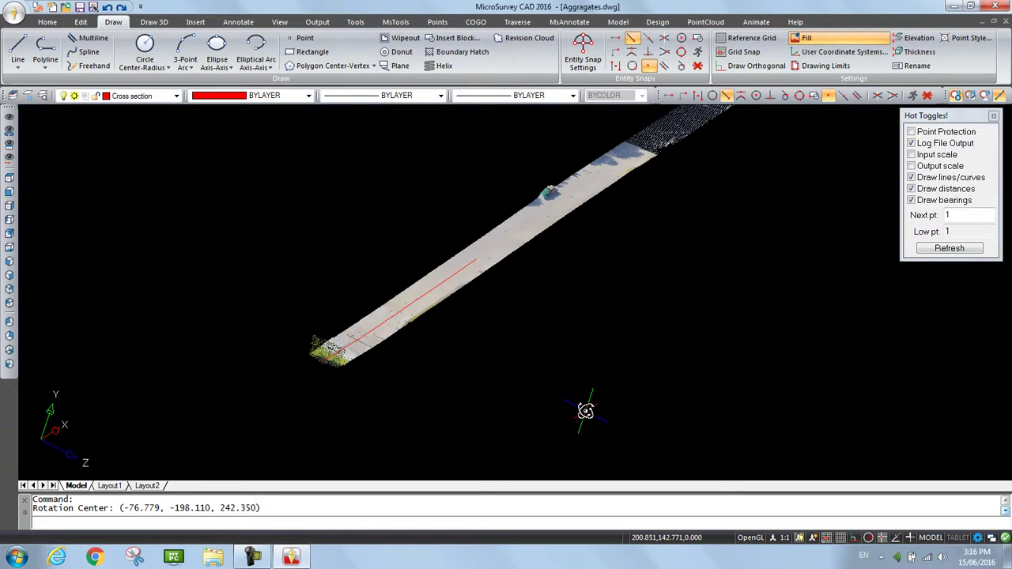
Step: Switch to Top view and delete the original centerline polyline
left_click(10, 179)
scroll(433, 354, "up", 5)
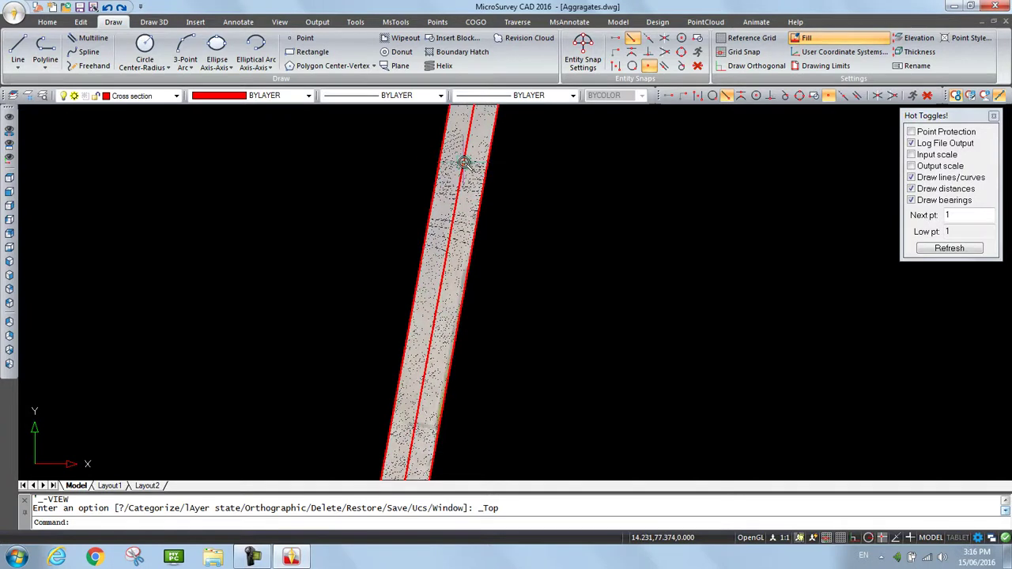
key("Escape")
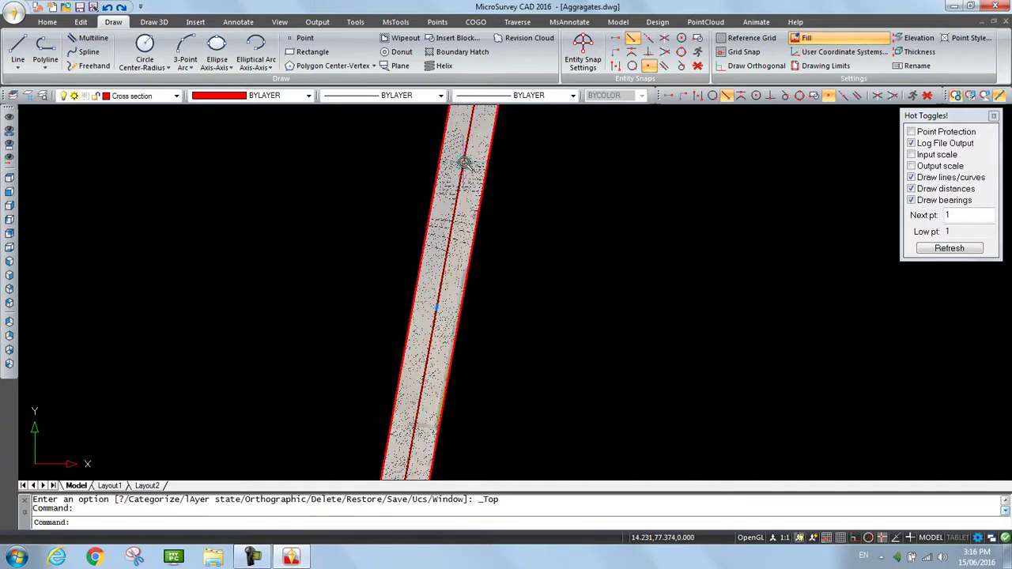
left_click(464, 163)
key("Delete")
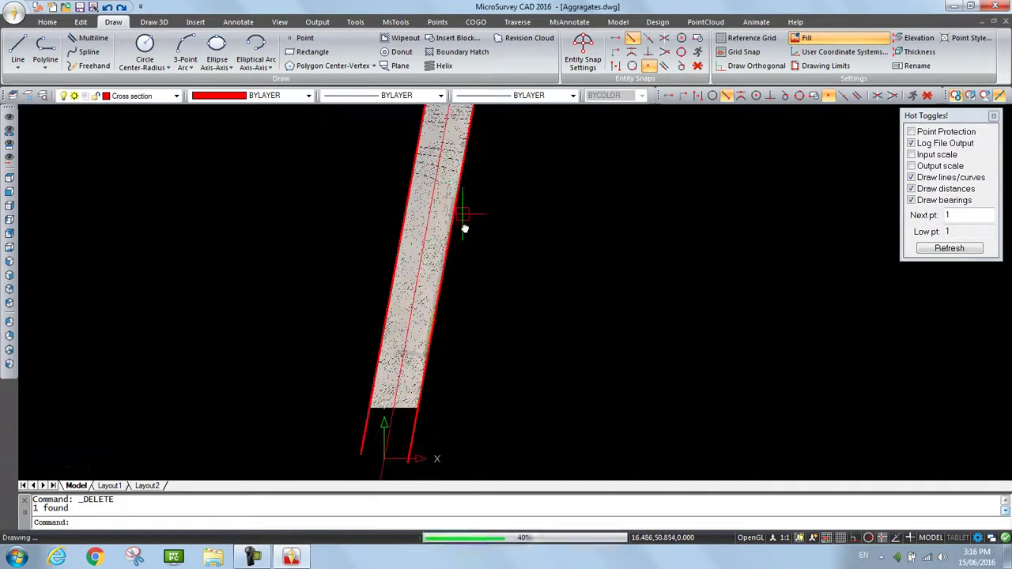
scroll(464, 229, "down", 2)
scroll(428, 385, "up", 1)
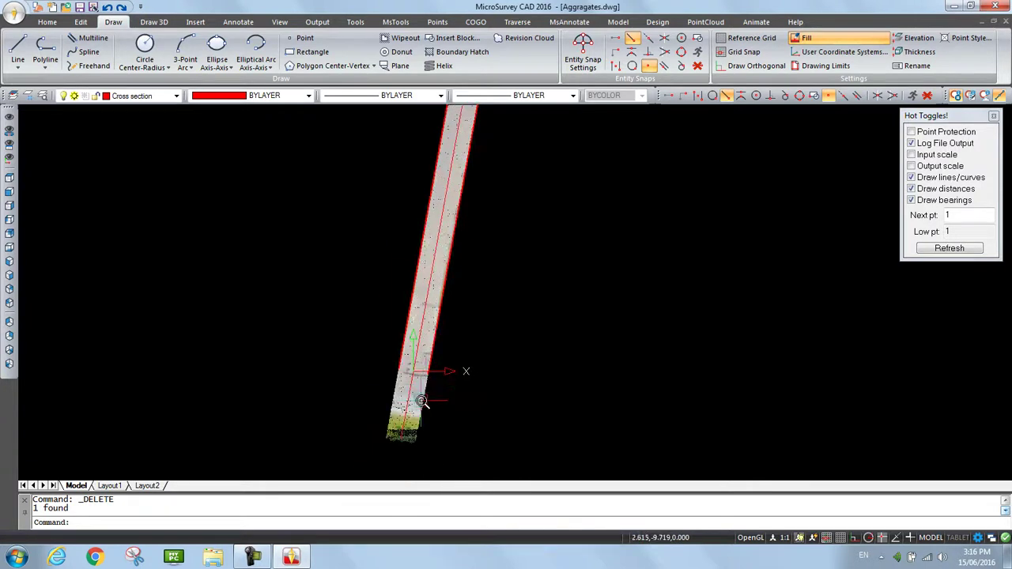
scroll(422, 403, "down", 1)
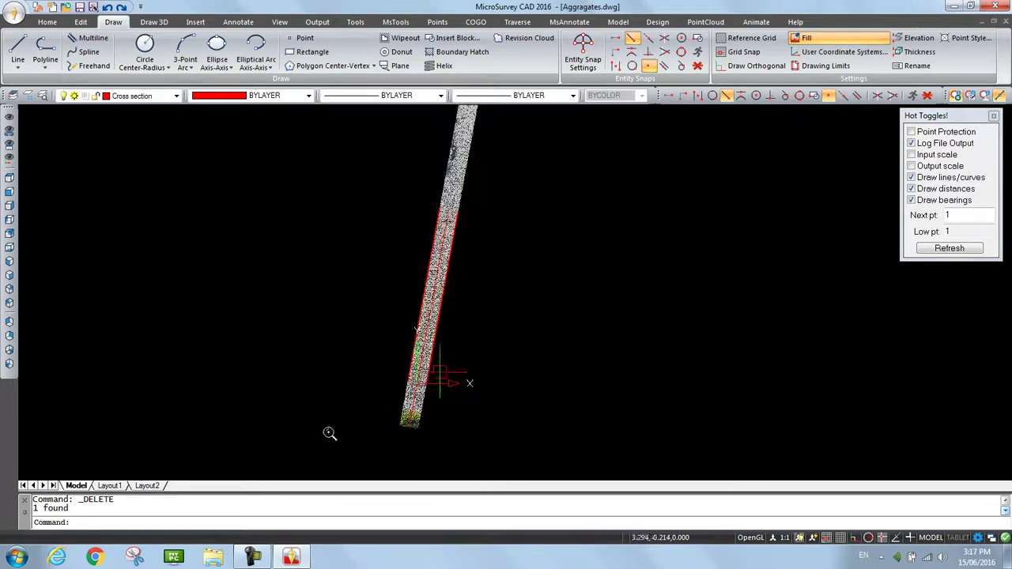